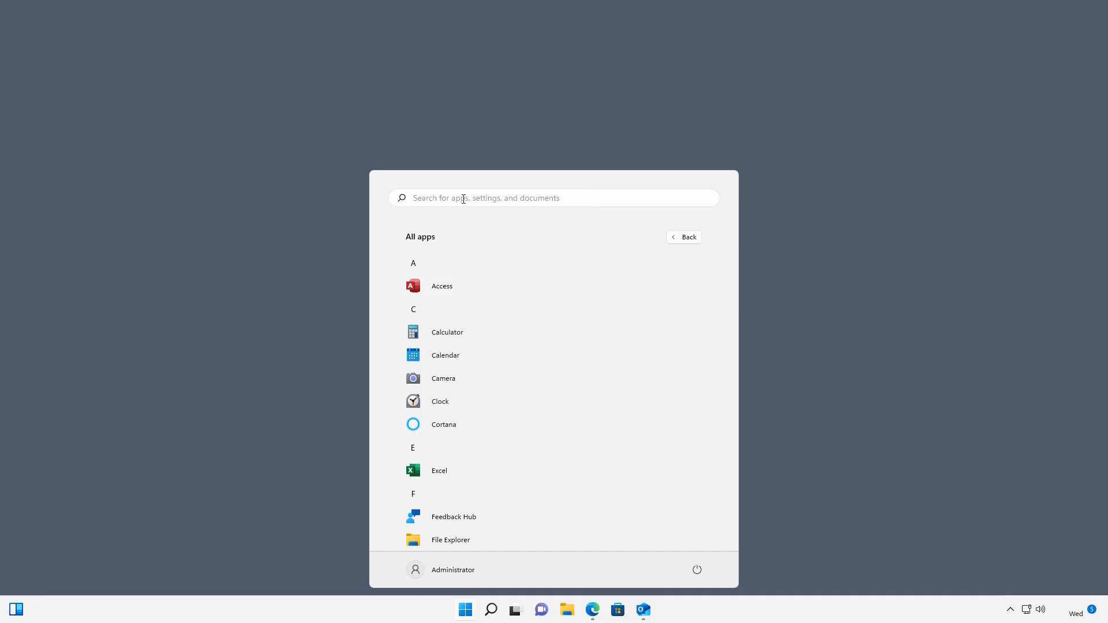
Search the Start menu for 'visio' and launch Visio Professional
left_click(464, 197)
type("visio")
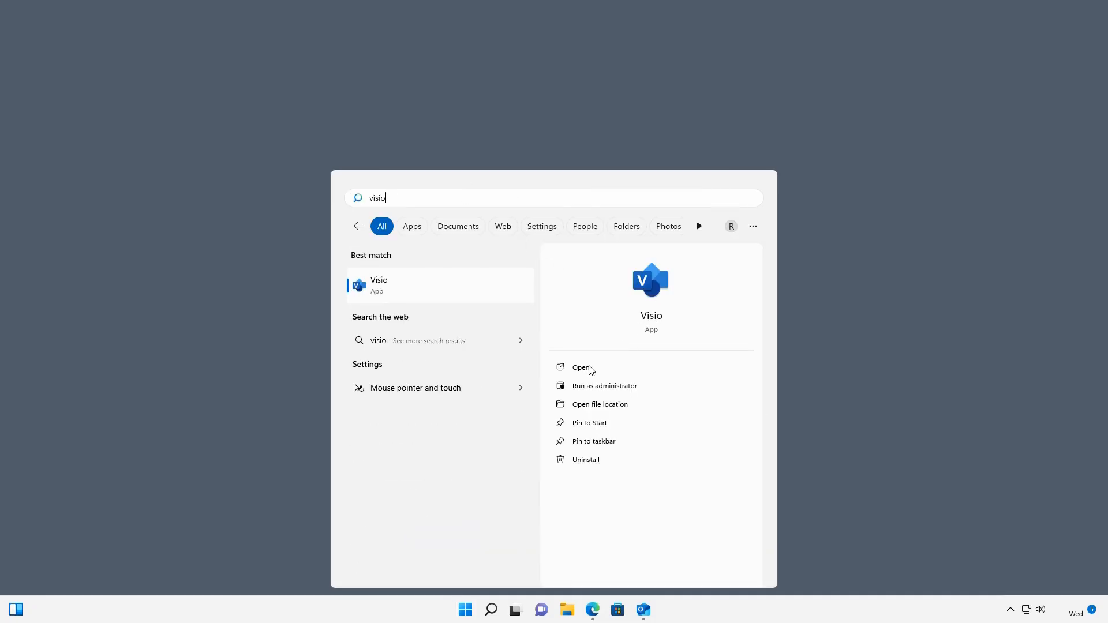
left_click(747, 277)
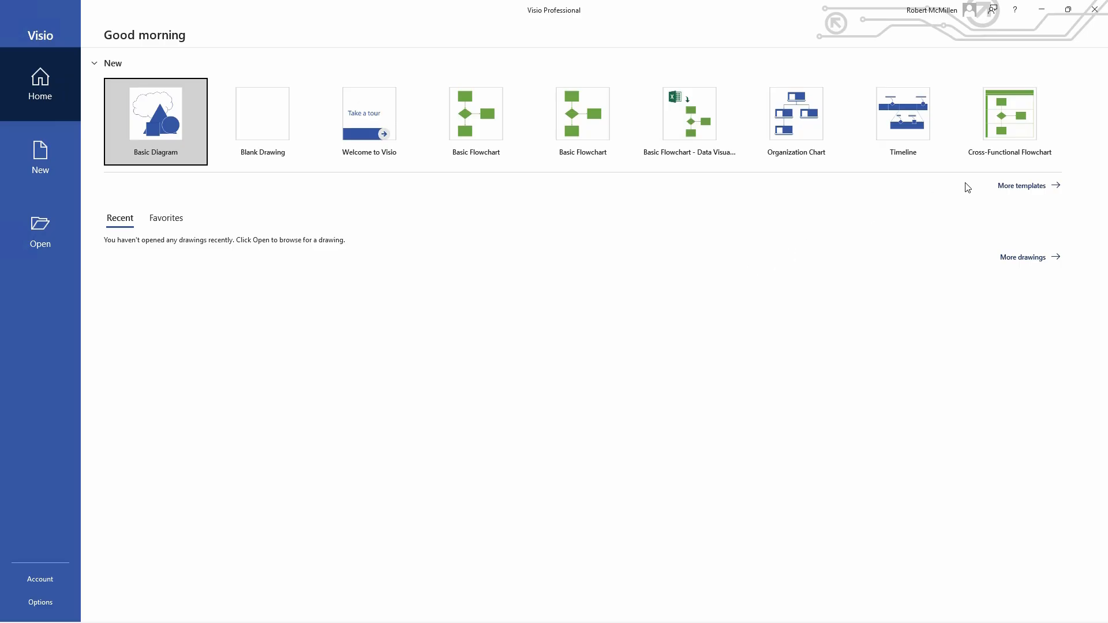
Search templates for 'network' and create a drawing from Basic Network Diagram (US Units)
left_click(1018, 186)
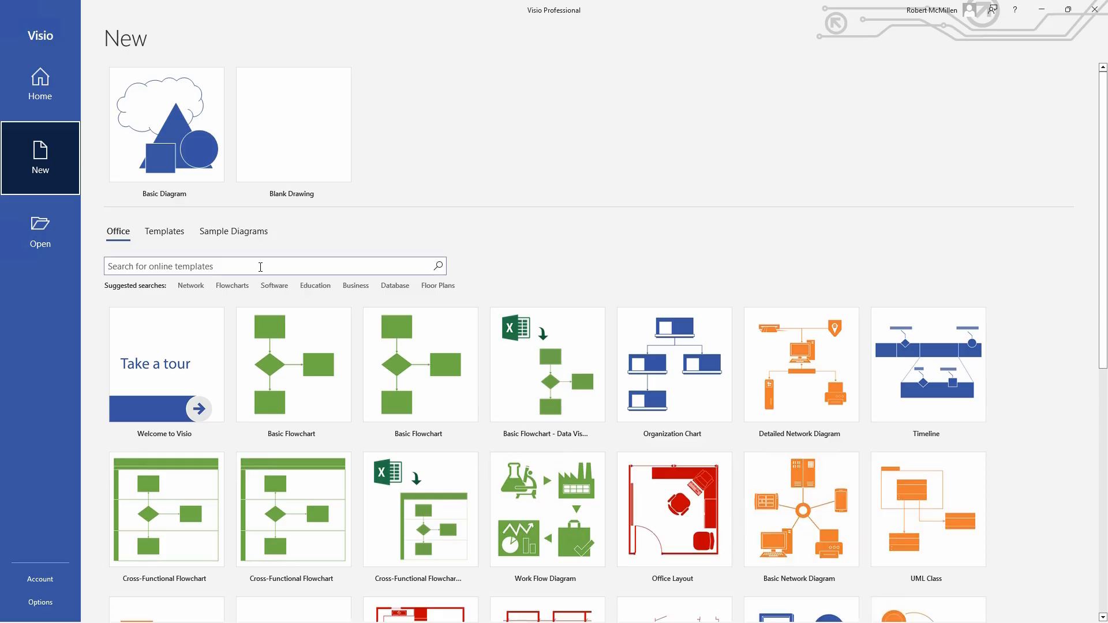
left_click(258, 267)
type("network")
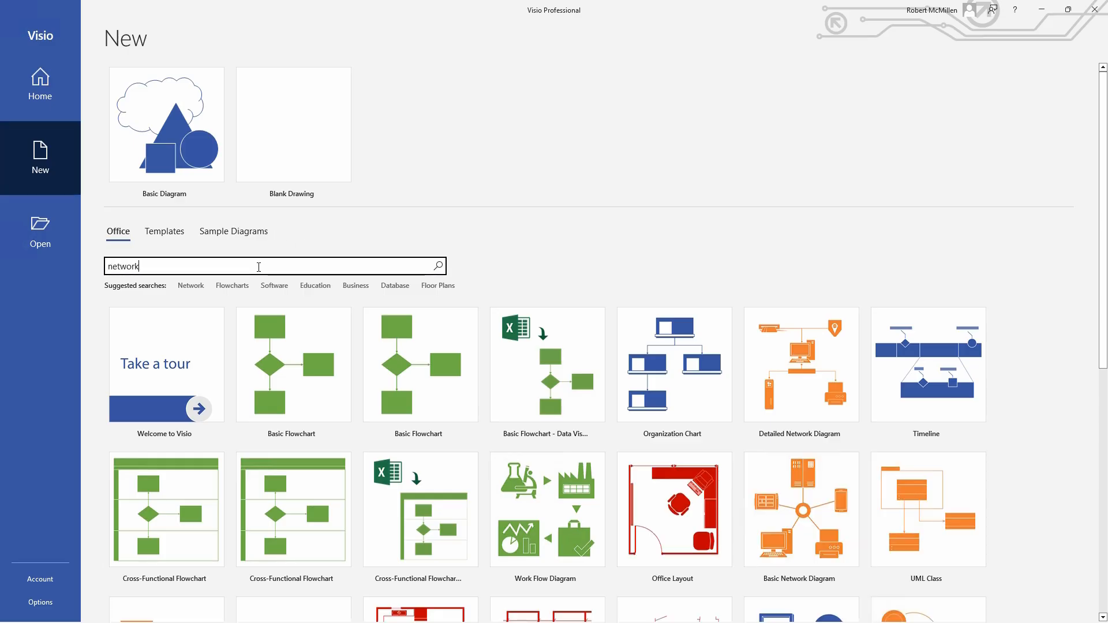
key("Return")
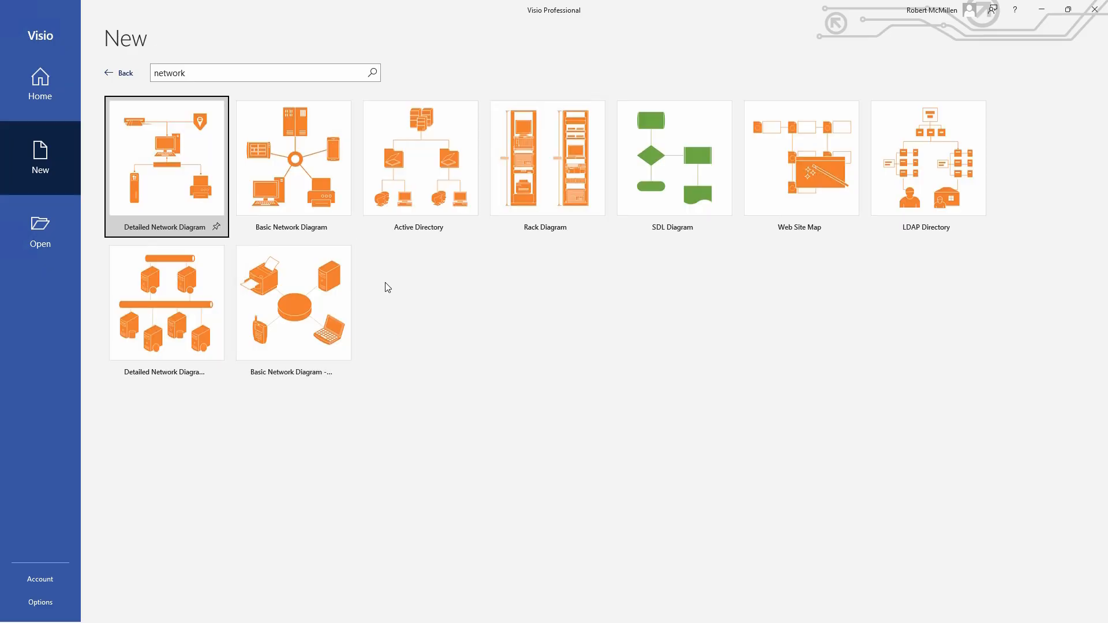
left_click(285, 161)
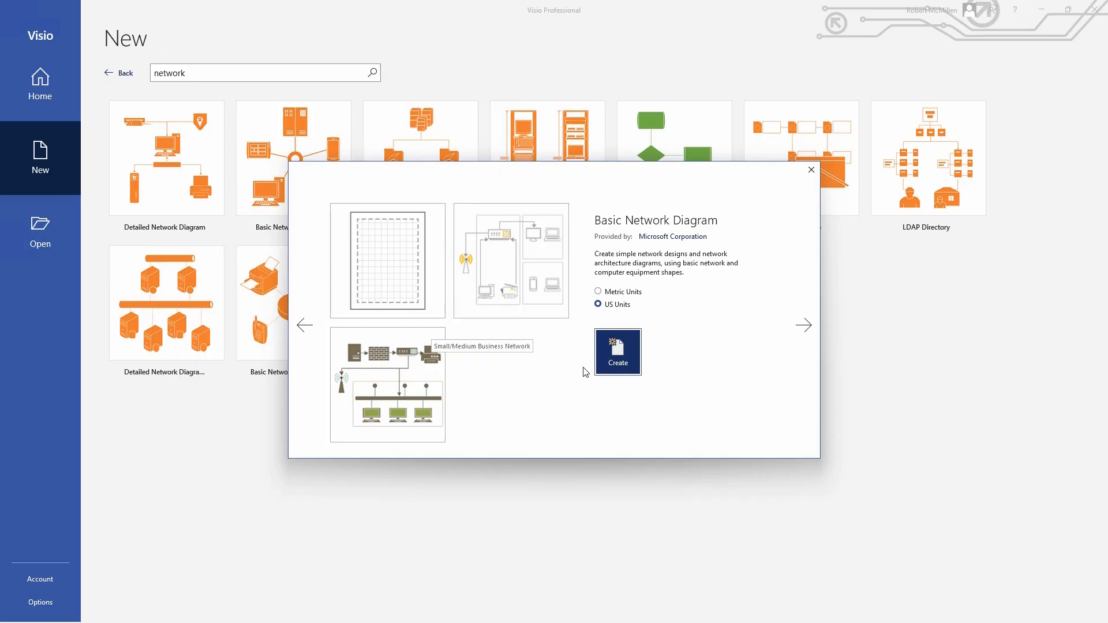
left_click(620, 352)
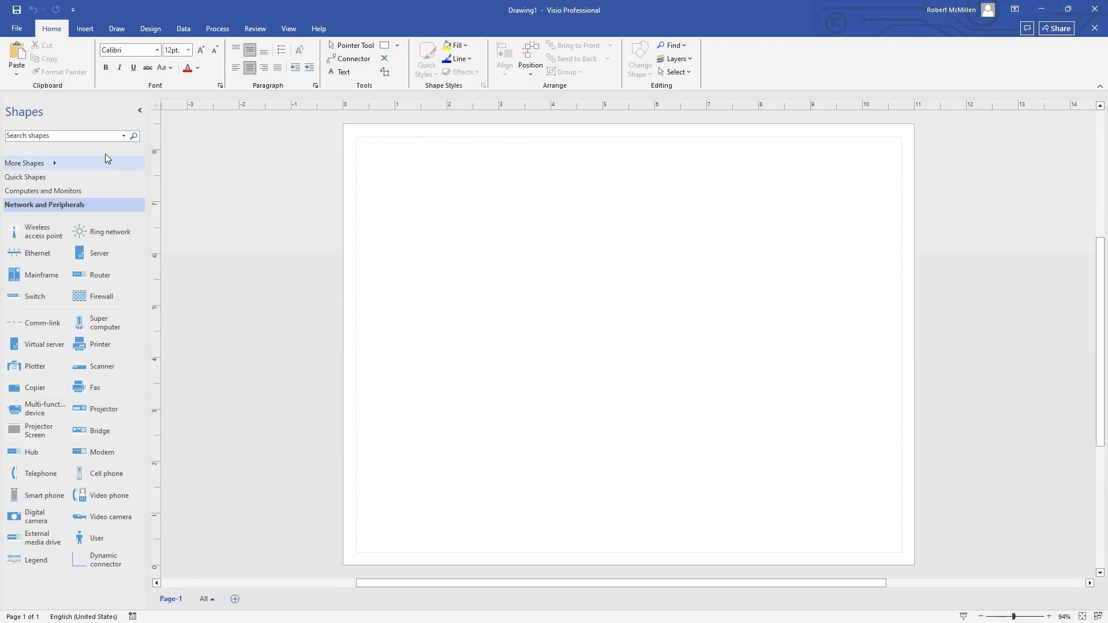
Browse the extra shape collections, then drag a Switch shape onto the page
left_click(24, 164)
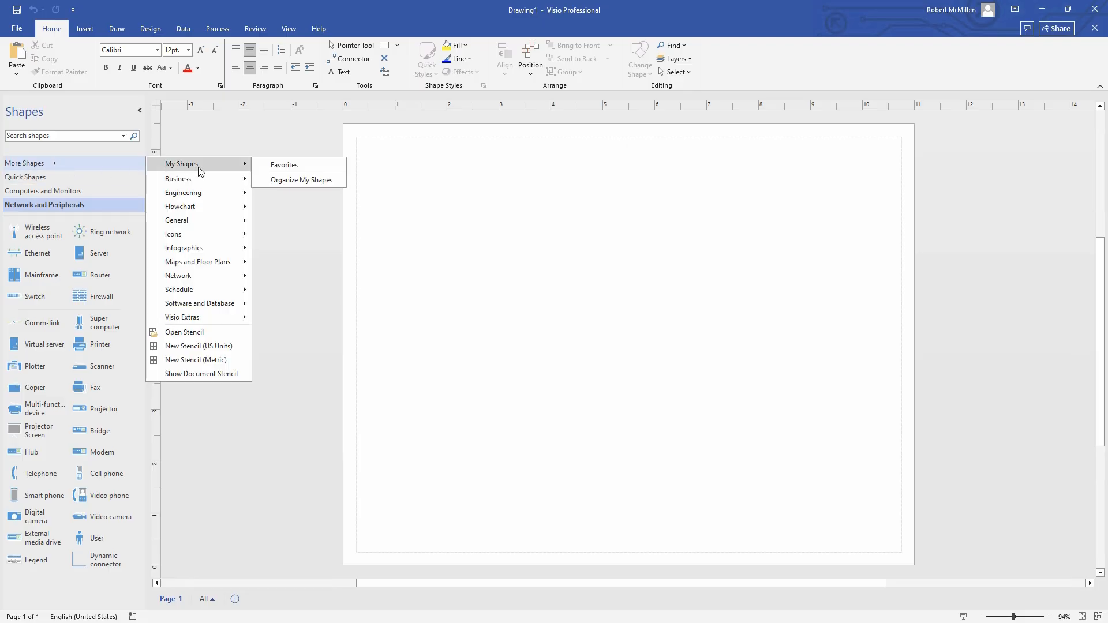
mouse_move(200, 183)
mouse_move(199, 206)
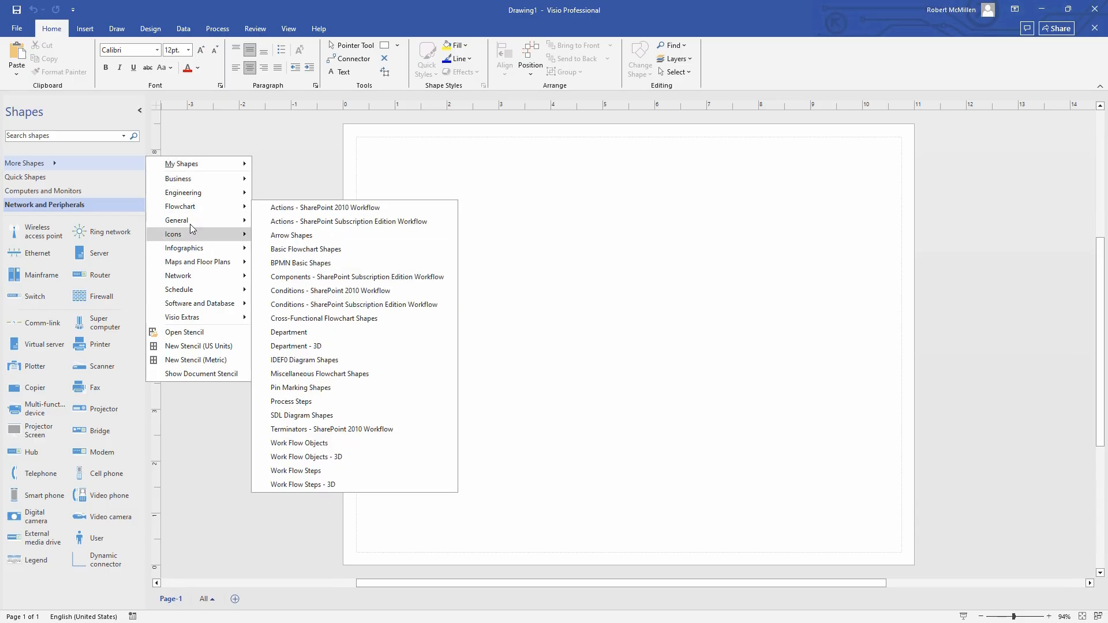
left_click(54, 216)
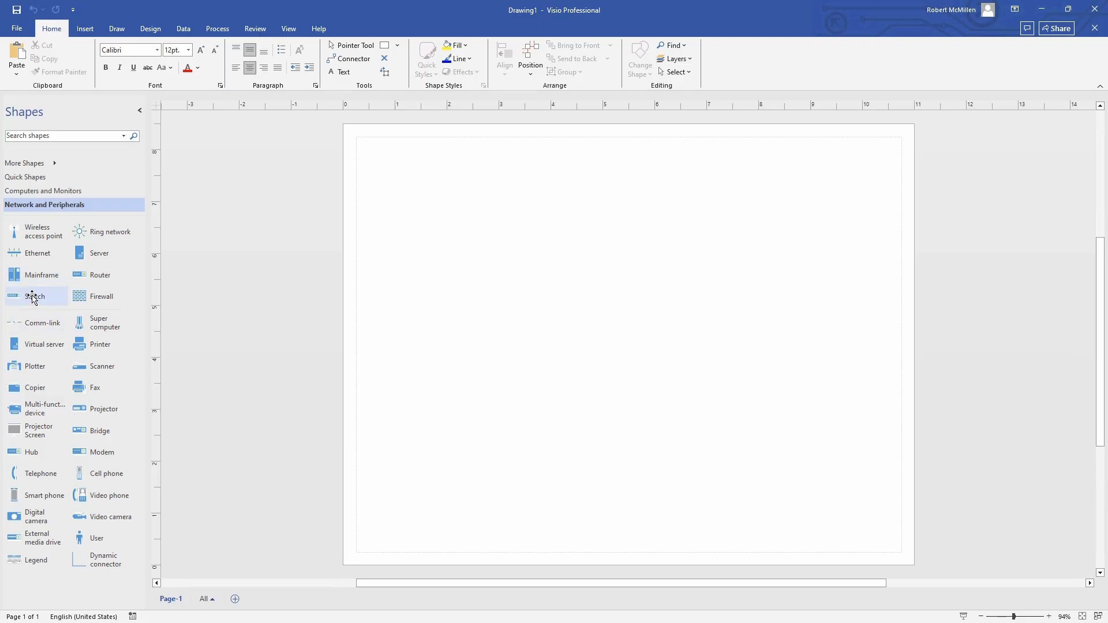
left_click_drag(26, 298, 635, 316)
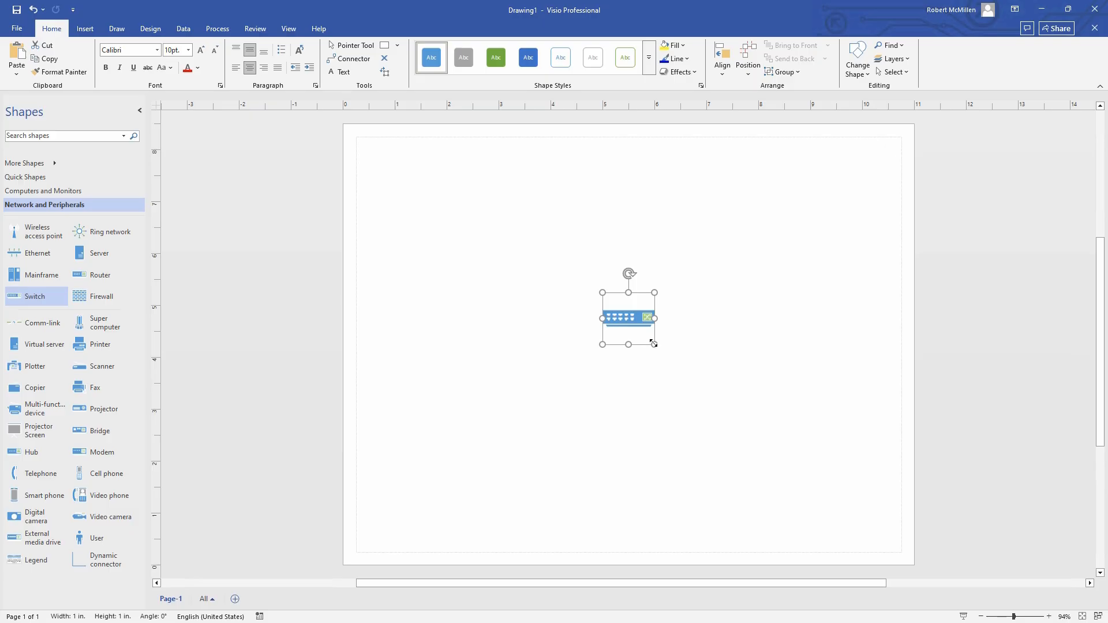
Enlarge the Switch to 1.875 in square and move it toward the page centre
left_click_drag(653, 343, 700, 388)
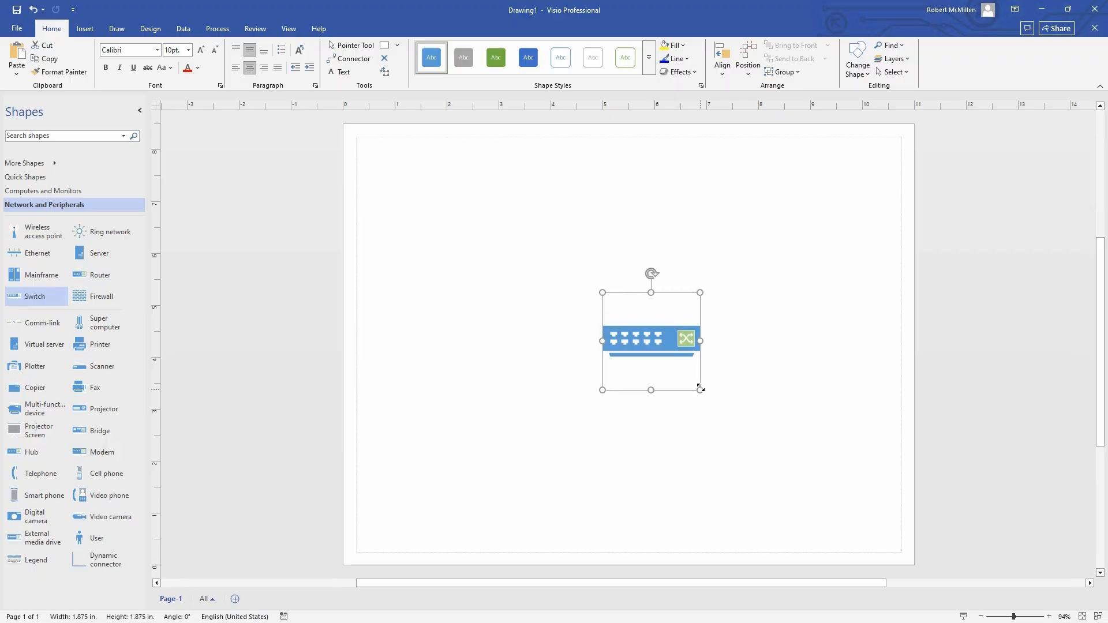
left_click_drag(660, 341, 641, 312)
double_click(641, 312)
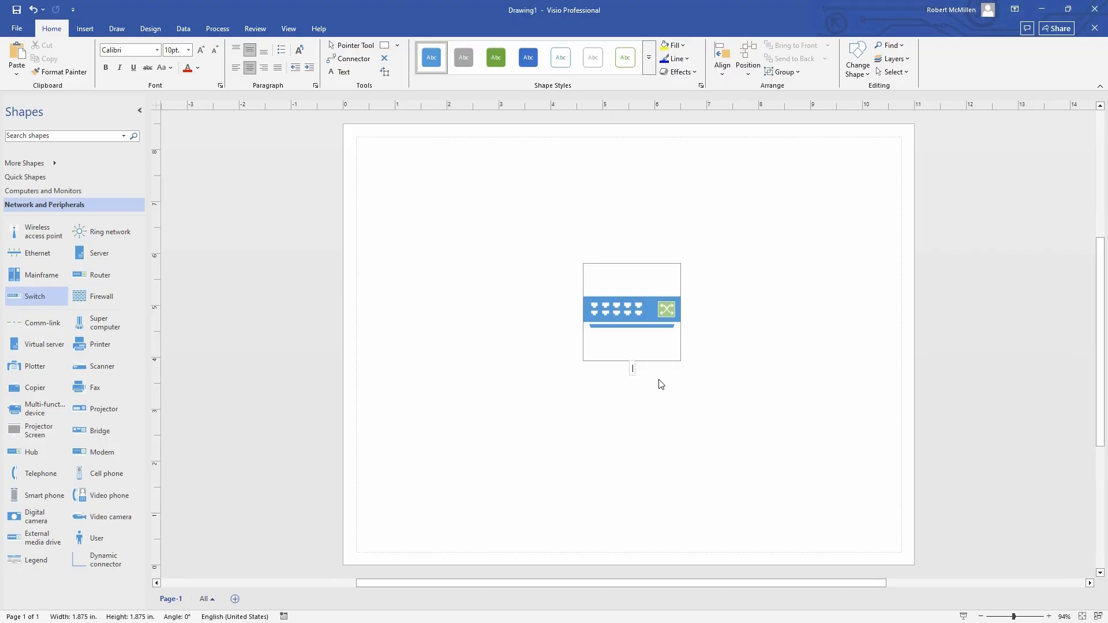
Label the switch 'Backbone Switch' and set the label text to 24 pt
type("Backbone Switch")
left_click(703, 387)
double_click(654, 372)
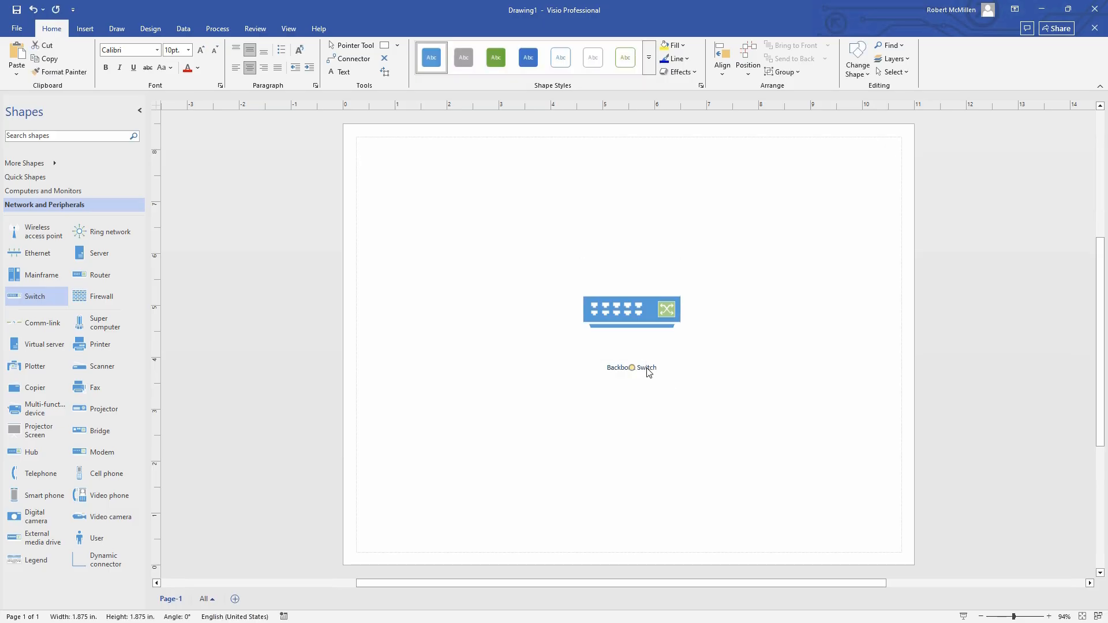
left_click(201, 51)
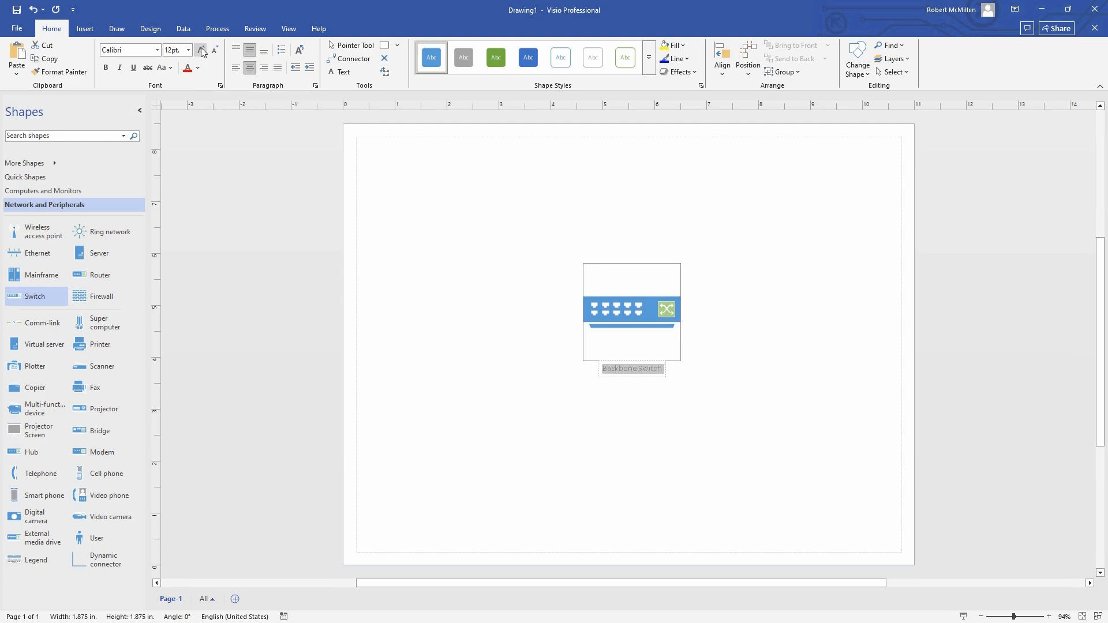
left_click(201, 50)
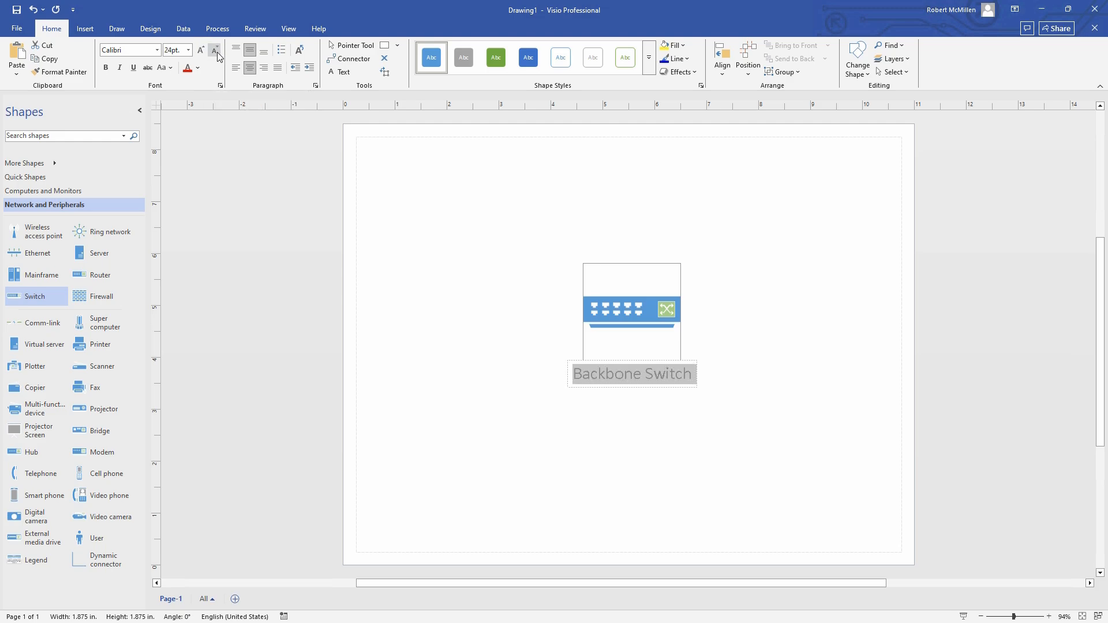
left_click(215, 51)
left_click(215, 51)
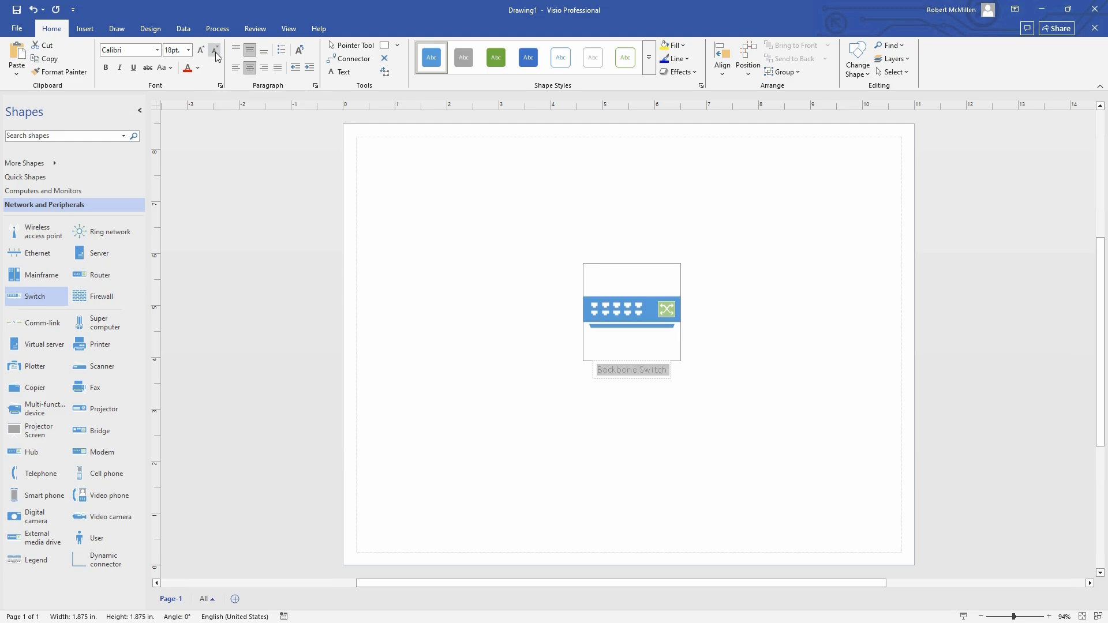
left_click(214, 51)
left_click(200, 52)
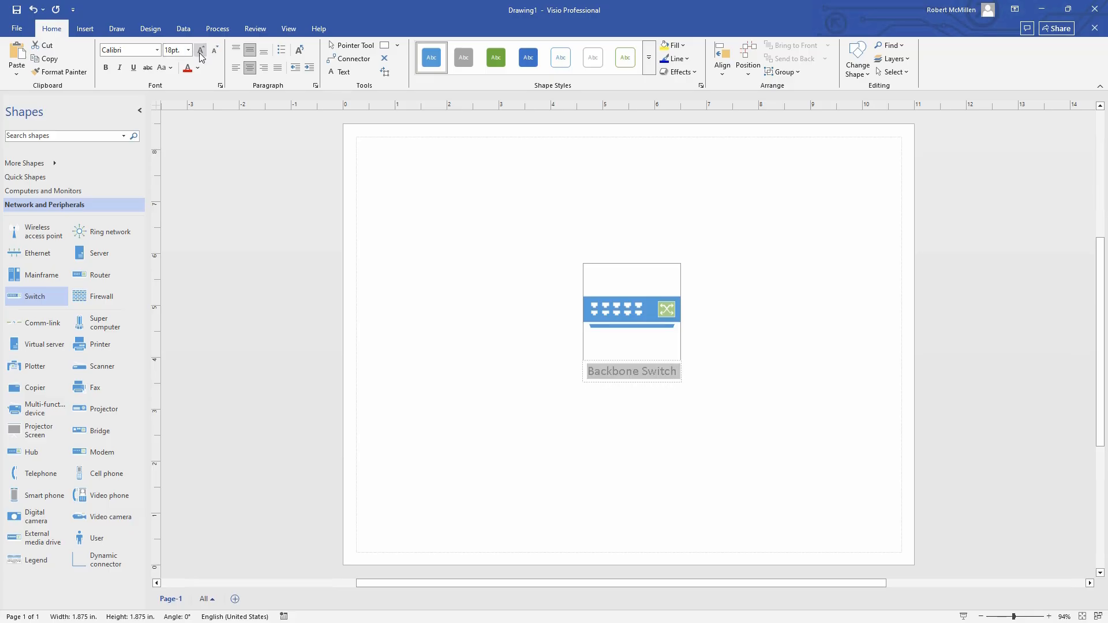
left_click(200, 52)
left_click(201, 52)
left_click(188, 50)
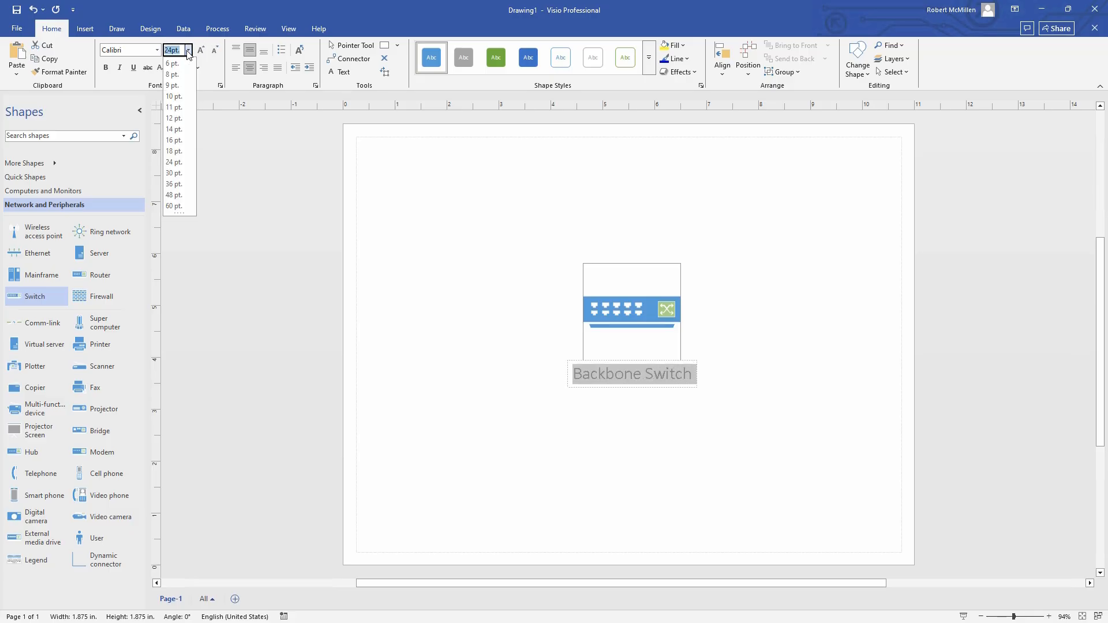
left_click(187, 50)
Set the Backbone Switch label font to Bodoni MT
left_click(159, 51)
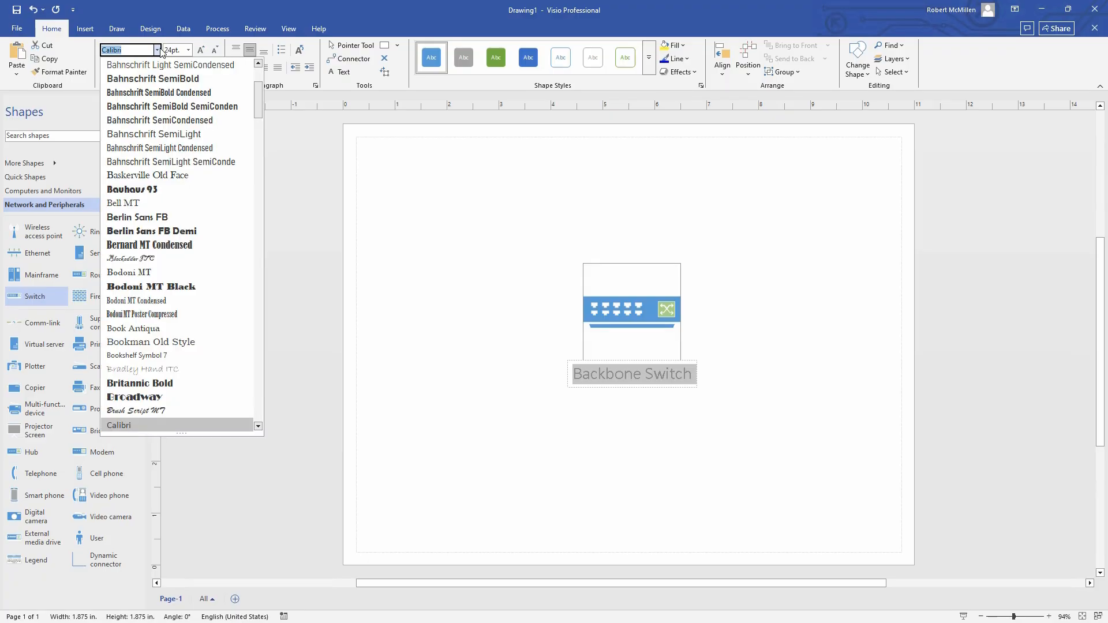
left_click(149, 274)
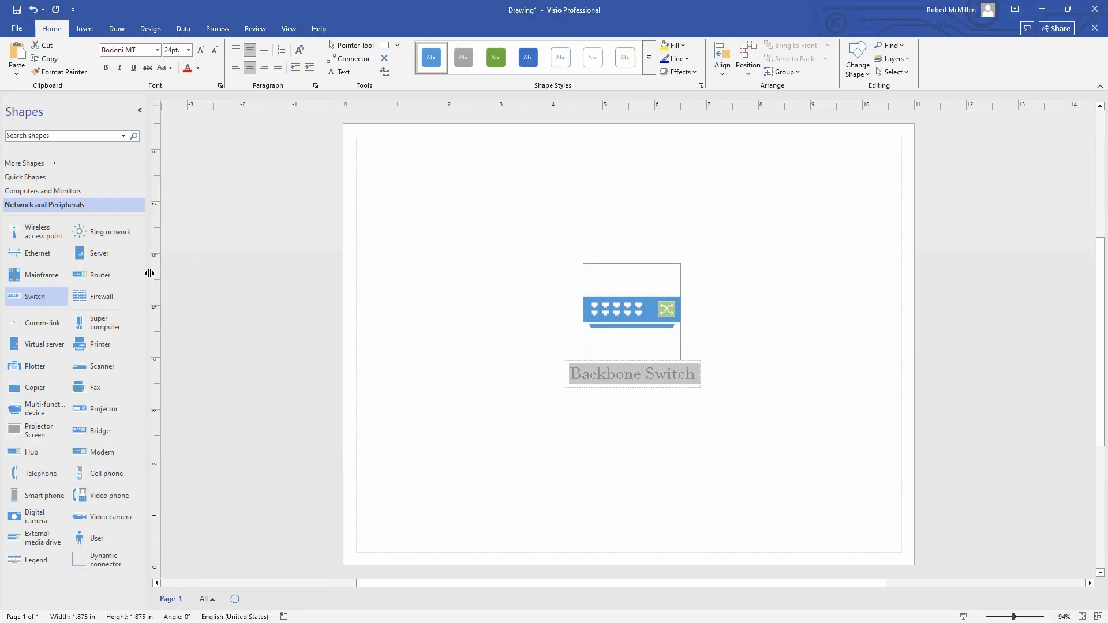
left_click(580, 418)
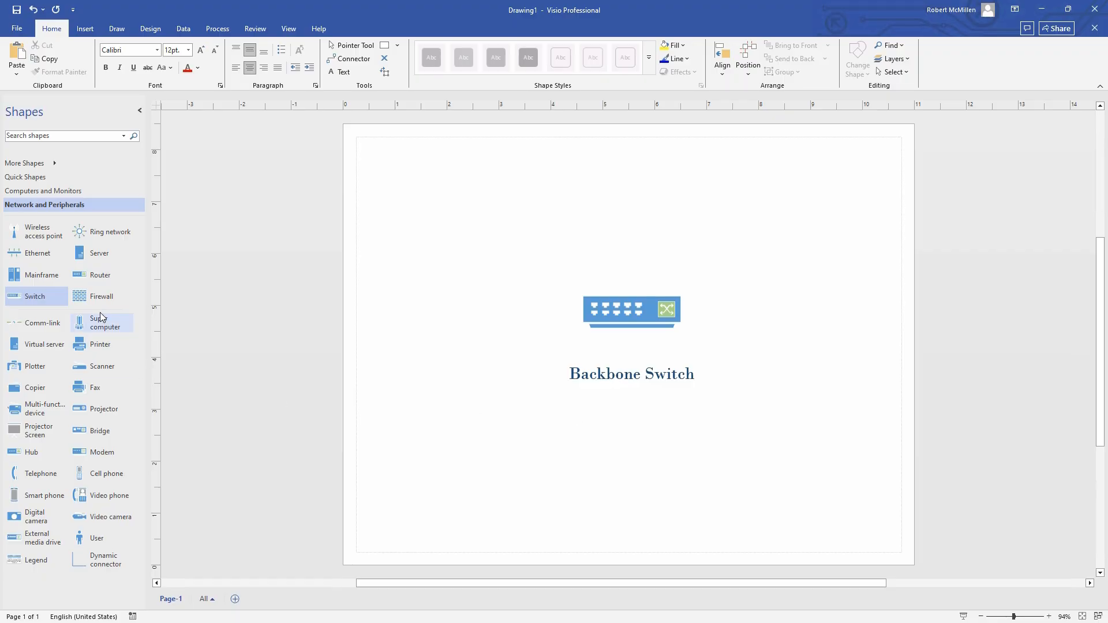
Place a wireless access point, a server and a firewall shape on the page
left_click_drag(39, 232, 456, 216)
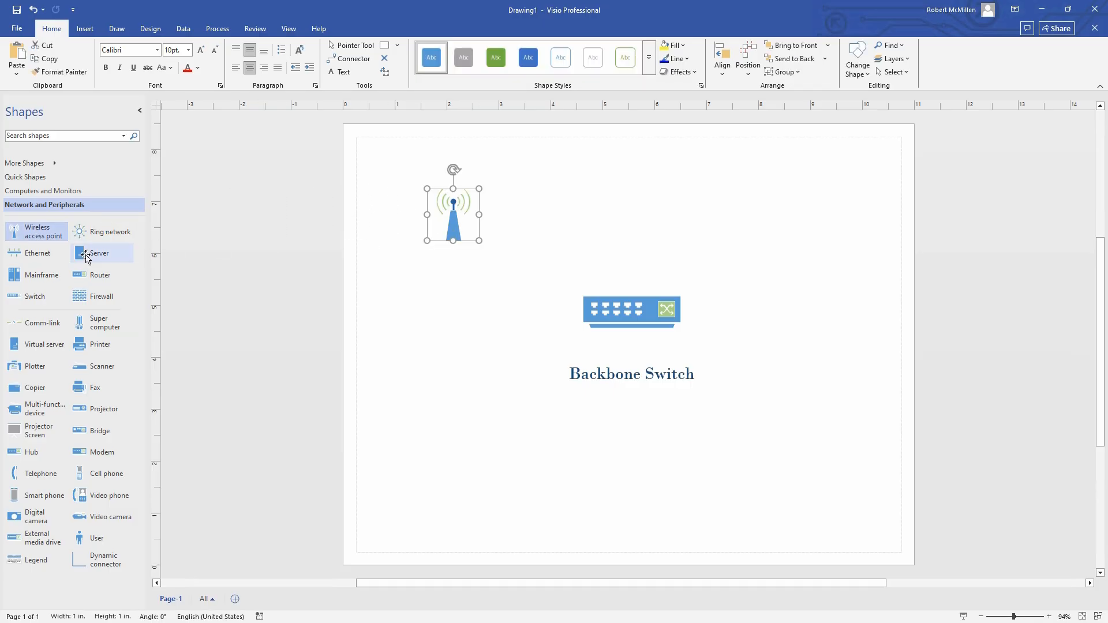
left_click_drag(93, 252, 779, 214)
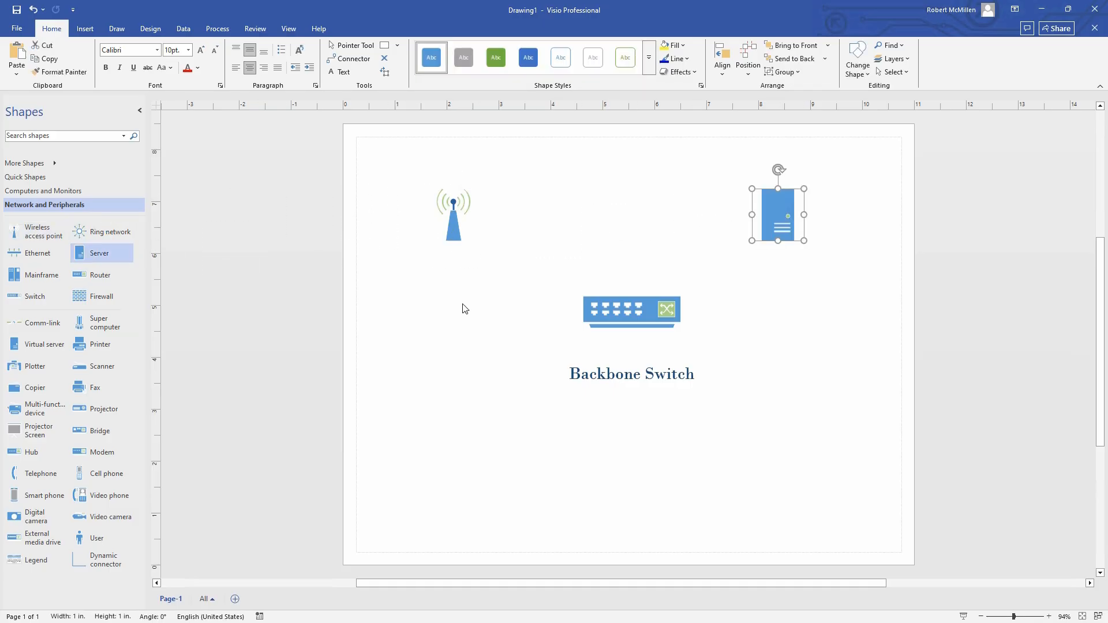
left_click_drag(81, 304, 779, 408)
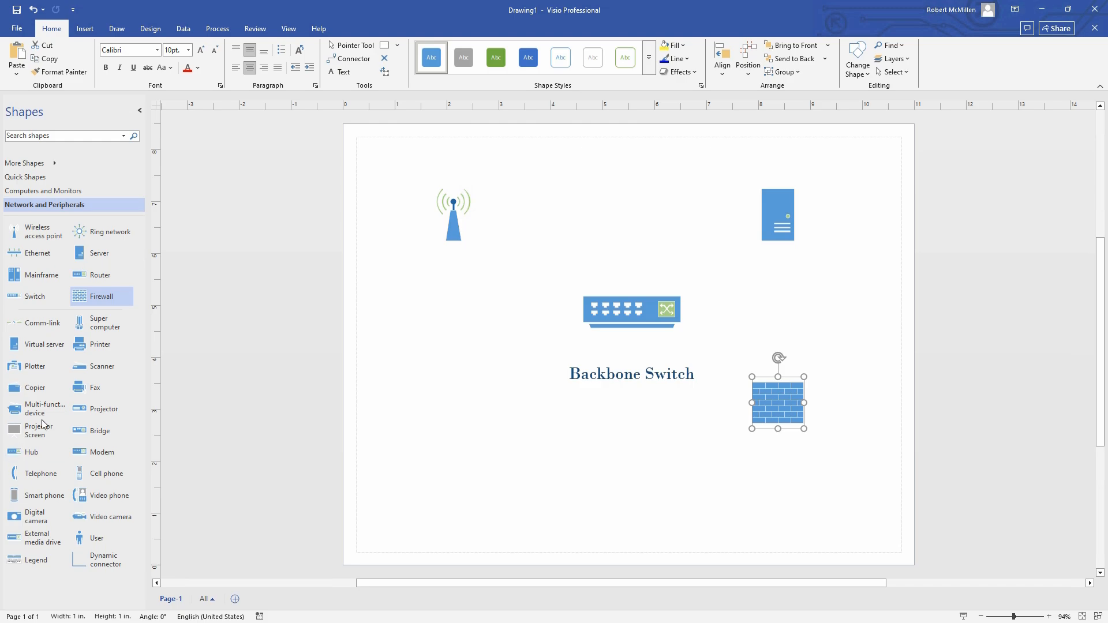
Add a shrunken cloud shape at the lower left labelled 'Internet Cloud'
left_click(59, 135)
type("cloud")
key("Return")
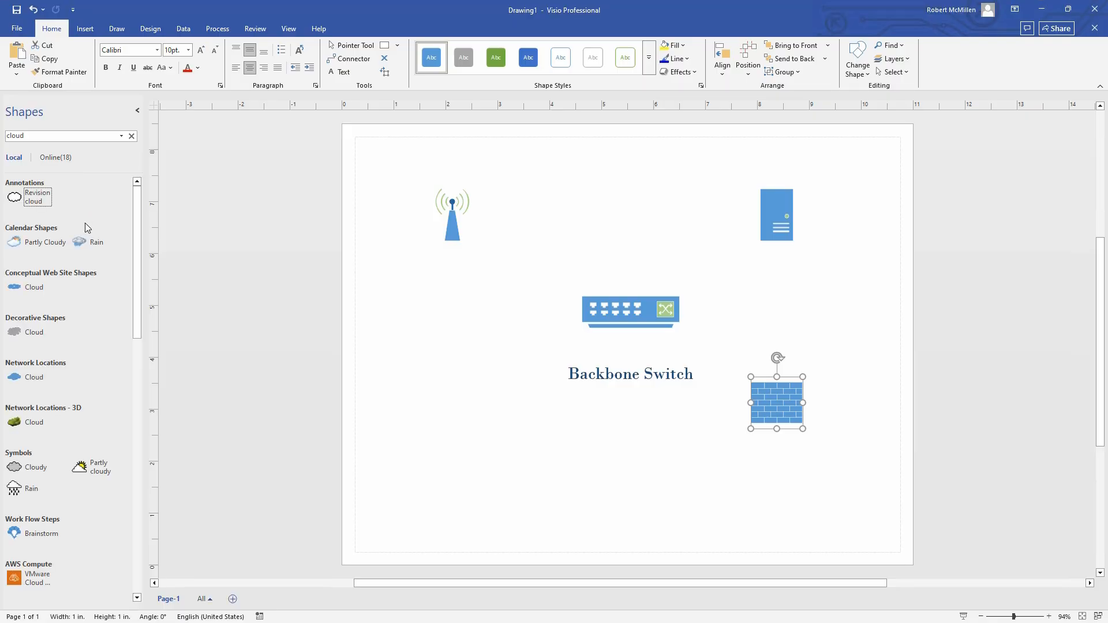
left_click_drag(58, 285, 525, 460)
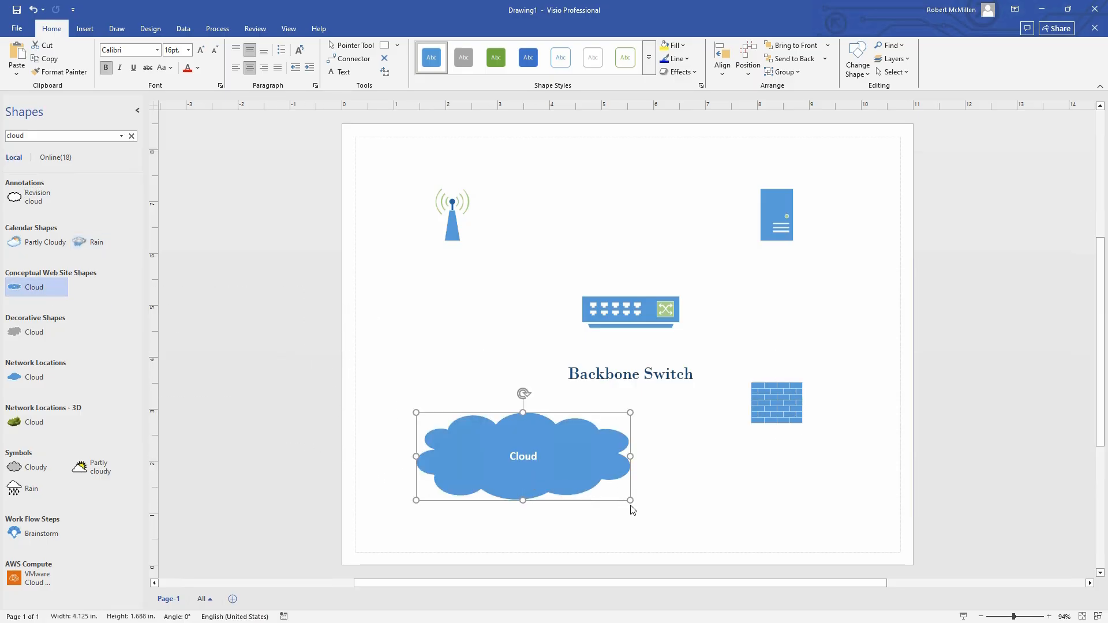
left_click_drag(631, 502, 556, 470)
double_click(502, 448)
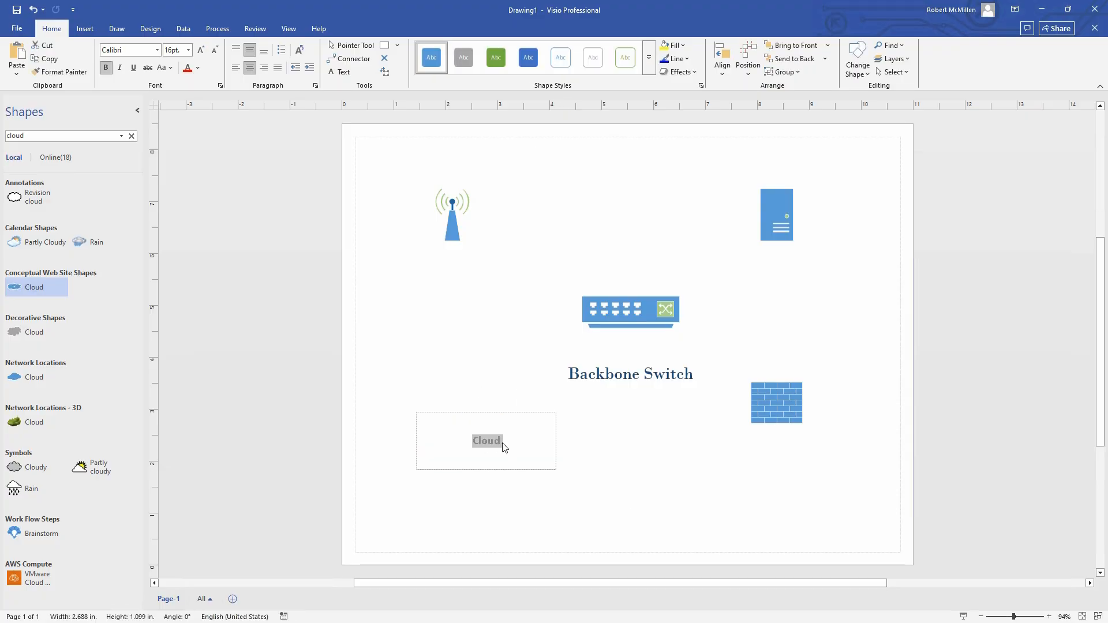
type("Internet Cloud")
left_click(652, 467)
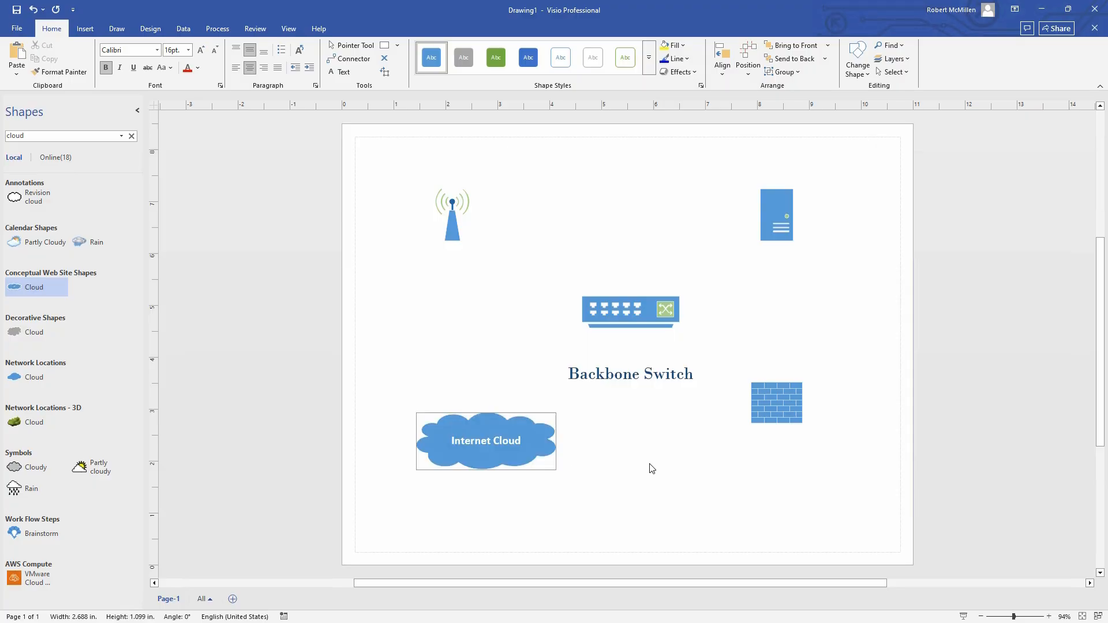
Type the labels Firewall, Server and Access Point onto the firewall, server and antenna shapes
left_click(774, 411)
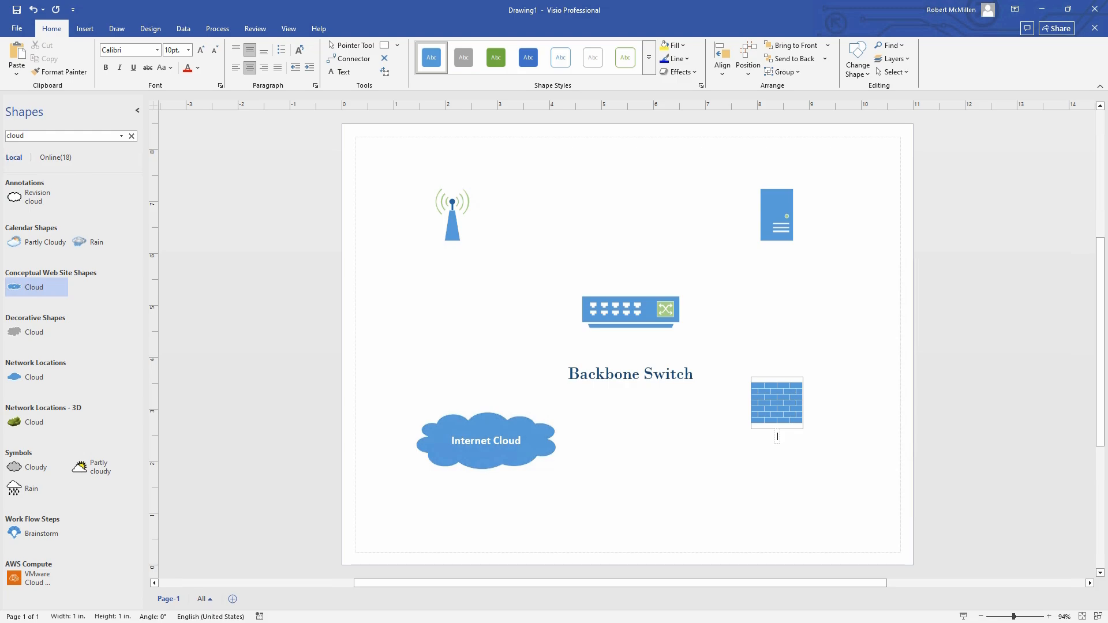
type("Firewall")
double_click(775, 221)
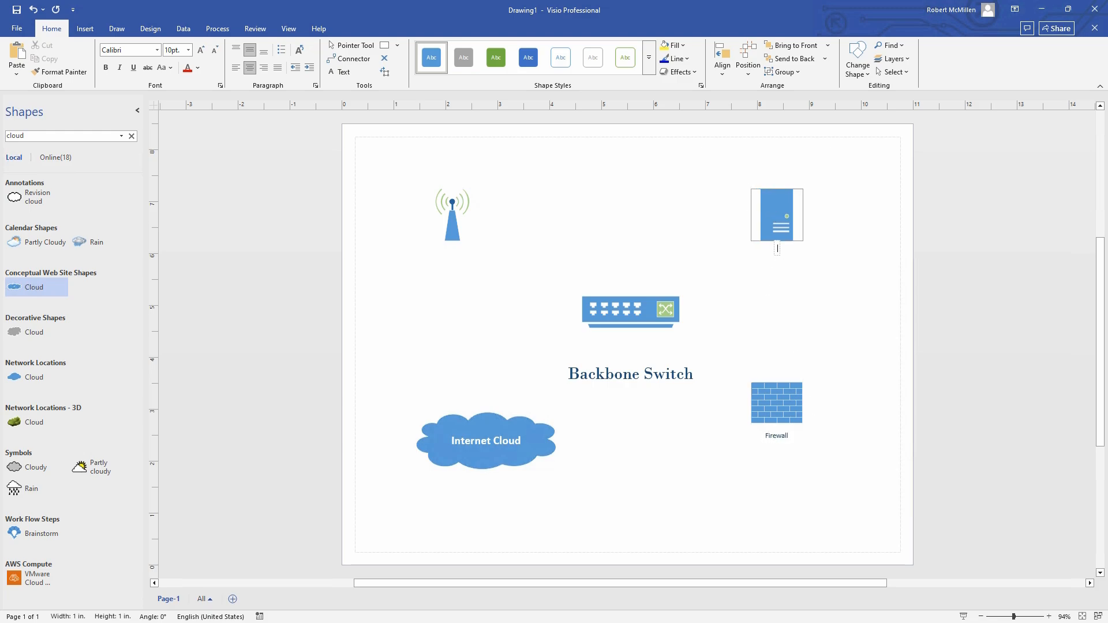
type("Server")
double_click(458, 230)
type("Ac")
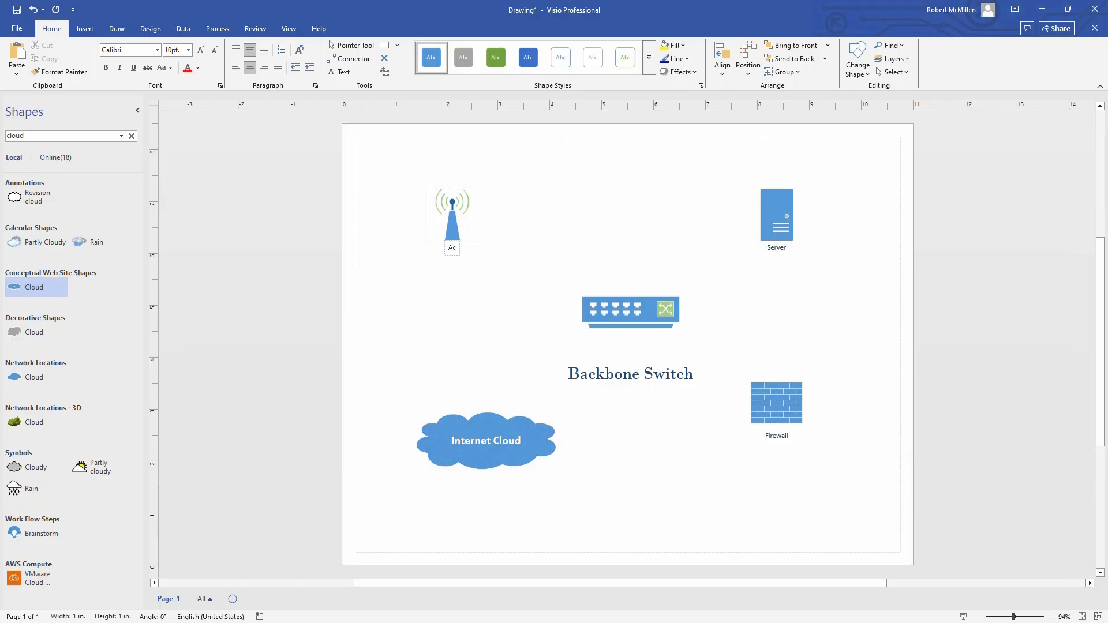
type("cess Point")
left_click(447, 347)
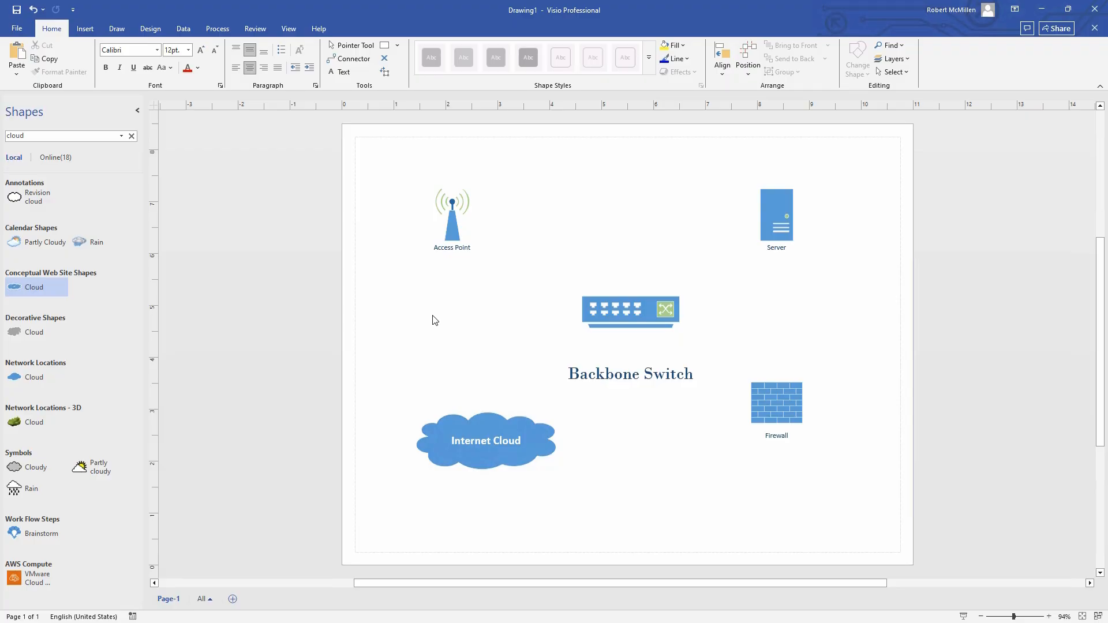
Draw connectors from Access Point and Server to the Backbone Switch and Firewall to Internet Cloud
left_click(349, 60)
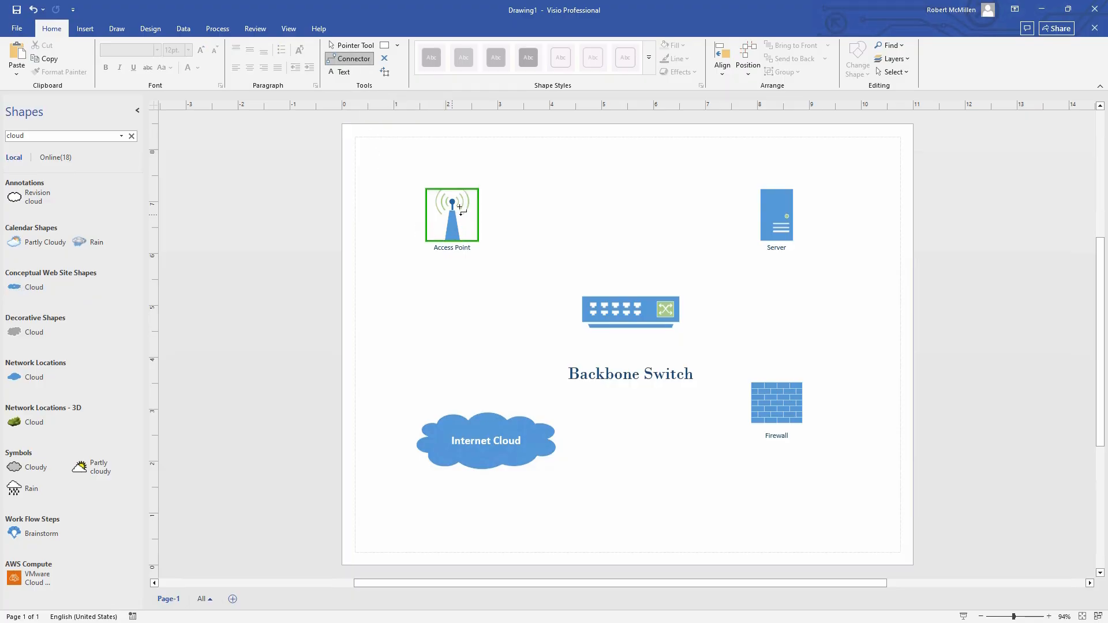
left_click_drag(460, 208, 593, 268)
left_click_drag(780, 227, 780, 436)
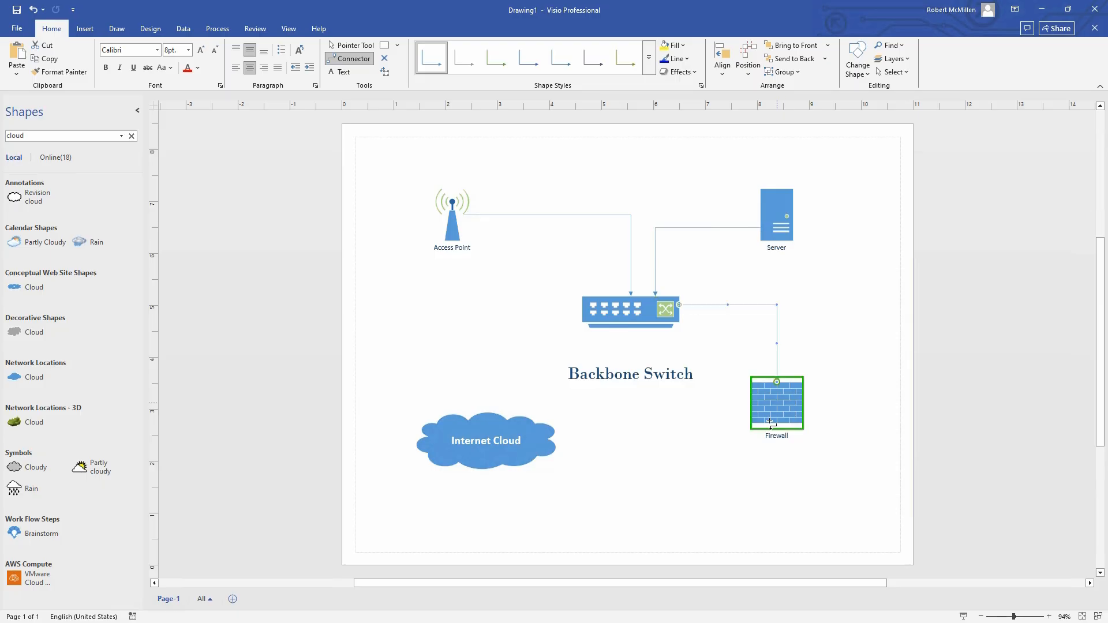
left_click_drag(572, 435, 537, 440)
left_click(662, 488)
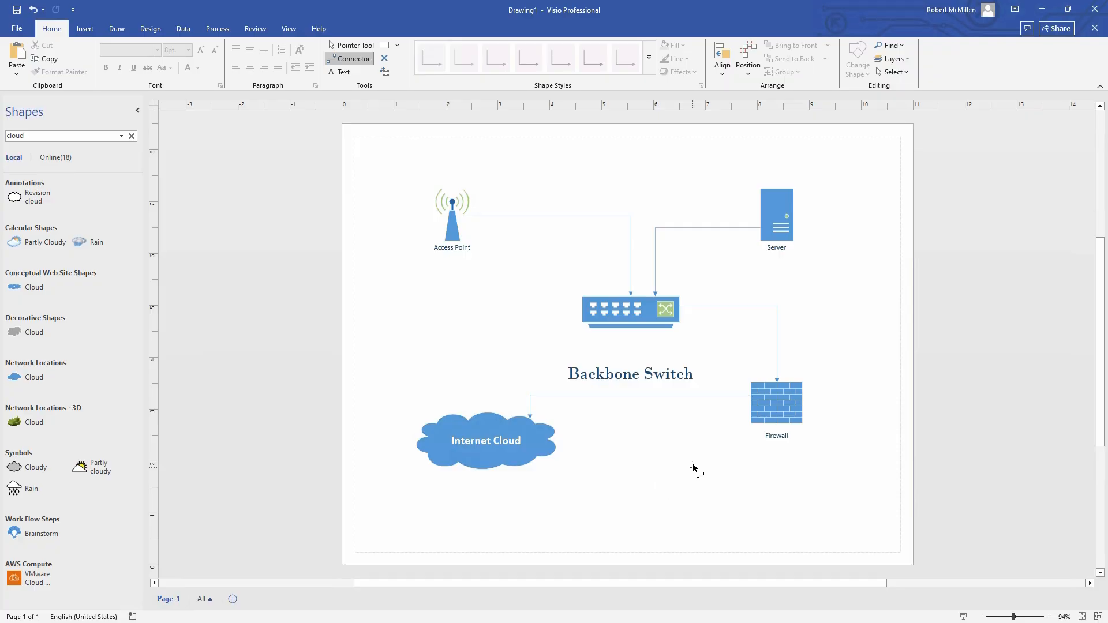
Add a 'My Network' text box at the top of the page and enlarge it to 24 pt
left_click(337, 71)
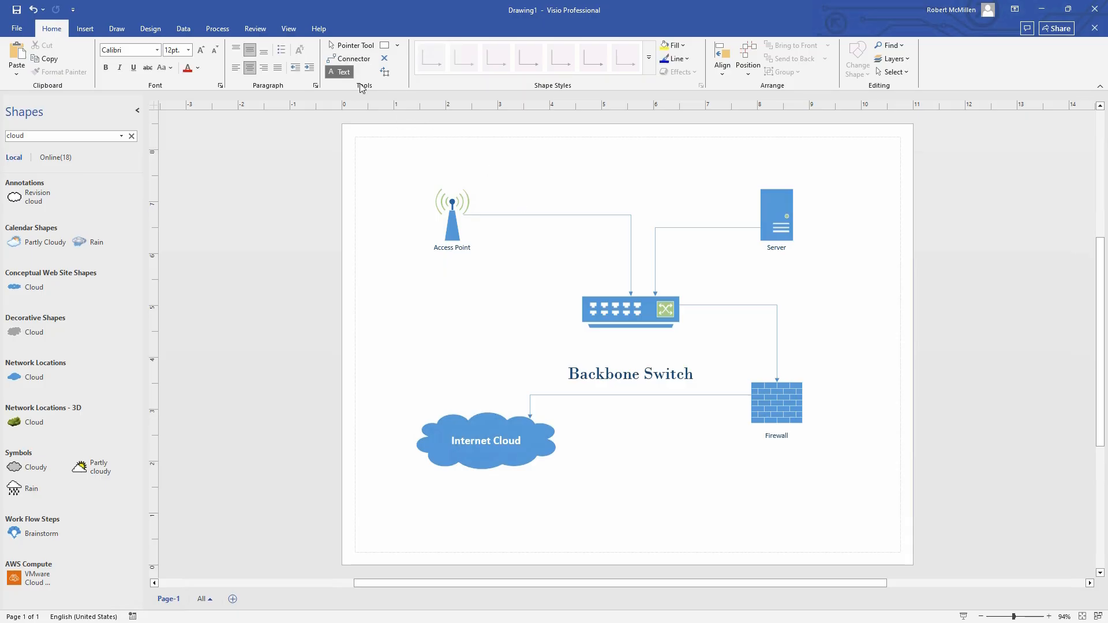
left_click_drag(511, 143, 661, 201)
type("My ")
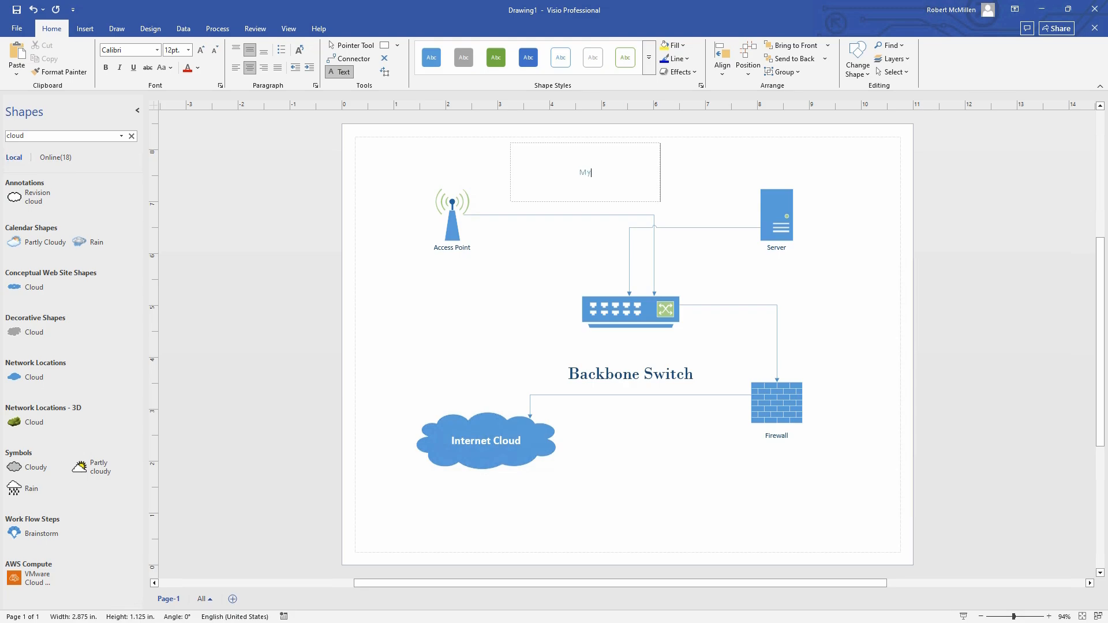
type("Network")
left_click_drag(609, 173, 542, 168)
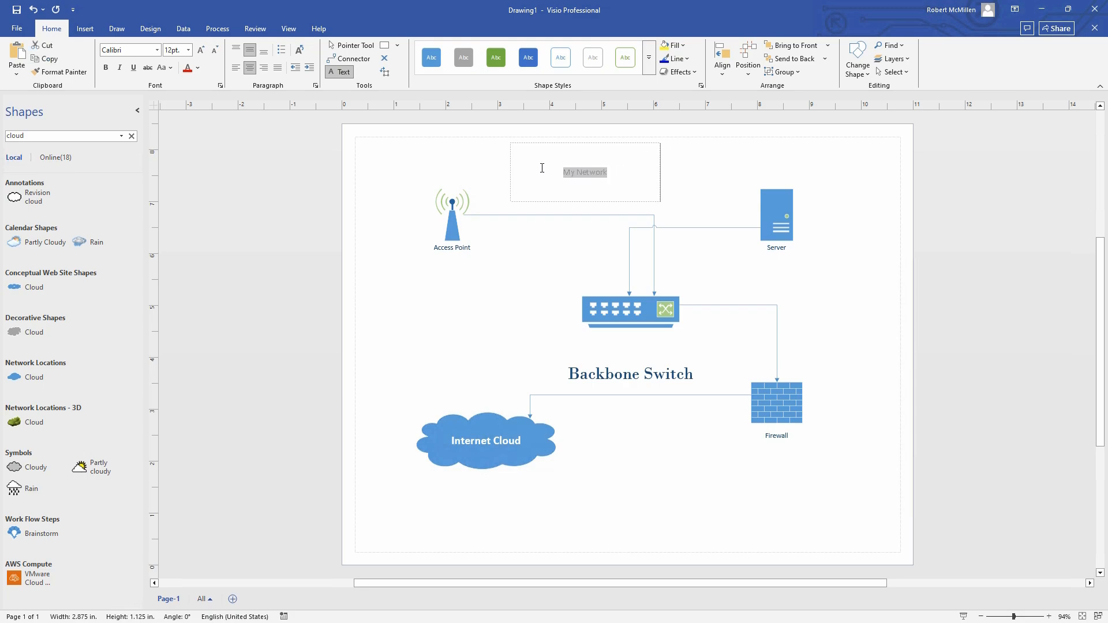
left_click(204, 49)
left_click(203, 50)
left_click(203, 50)
left_click(203, 50)
left_click(203, 49)
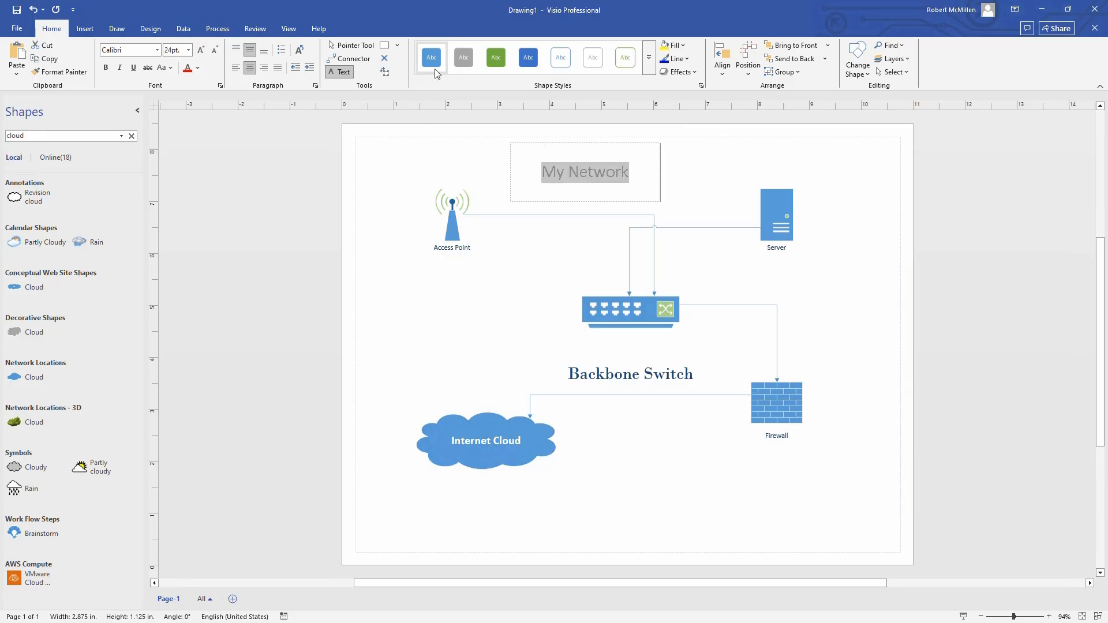
left_click(442, 163)
left_click(406, 196)
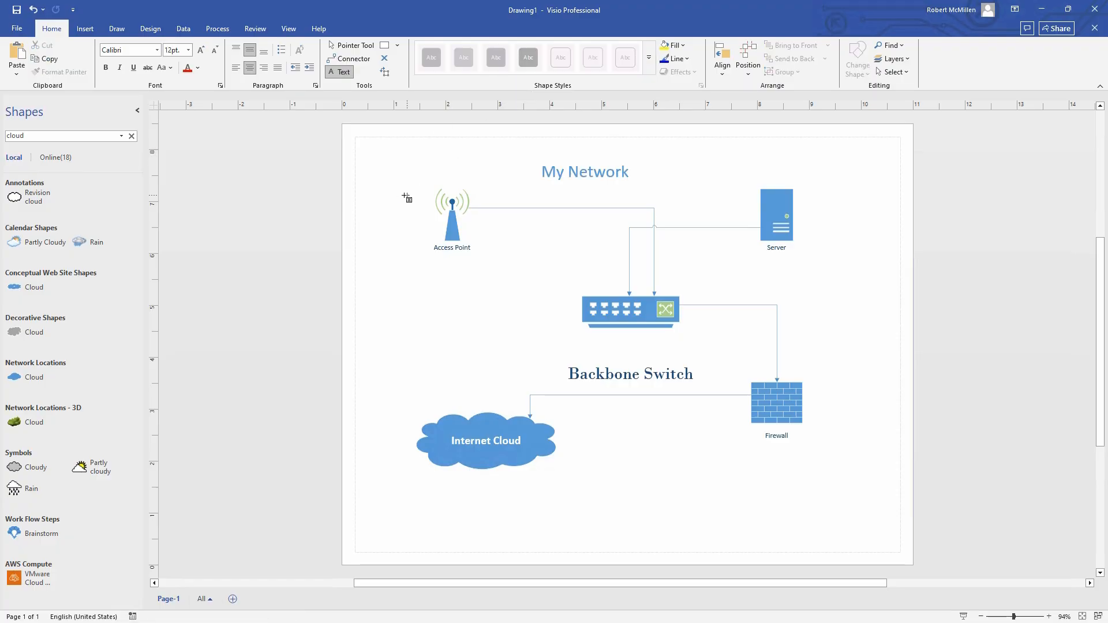
left_click(450, 247)
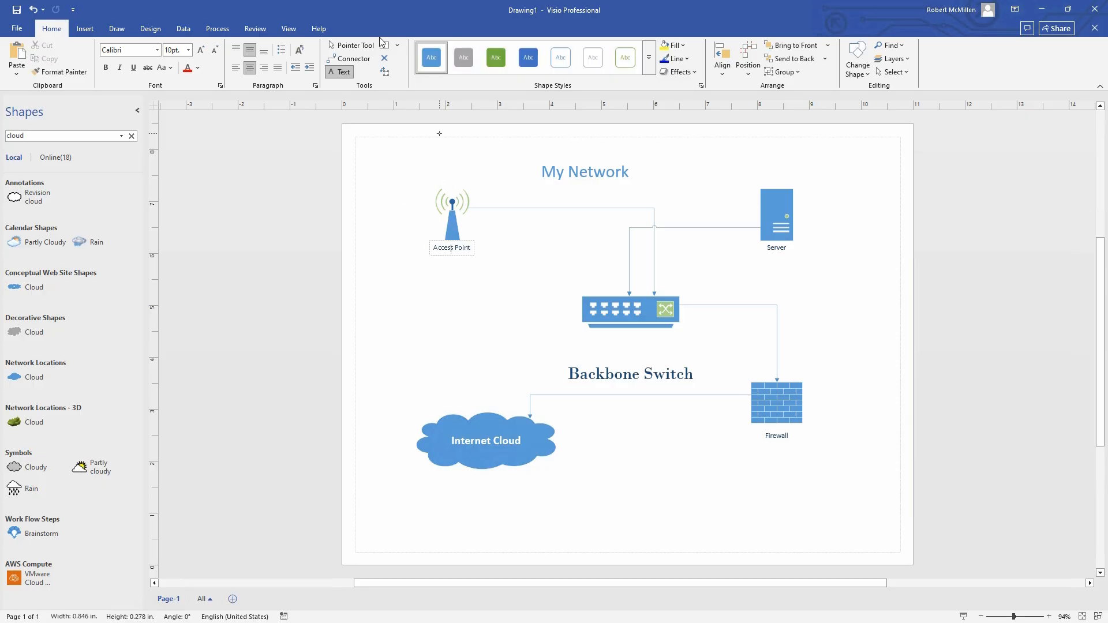
Apply the green shape style to Access Point and the gray style to Server
left_click(355, 45)
left_click(451, 216)
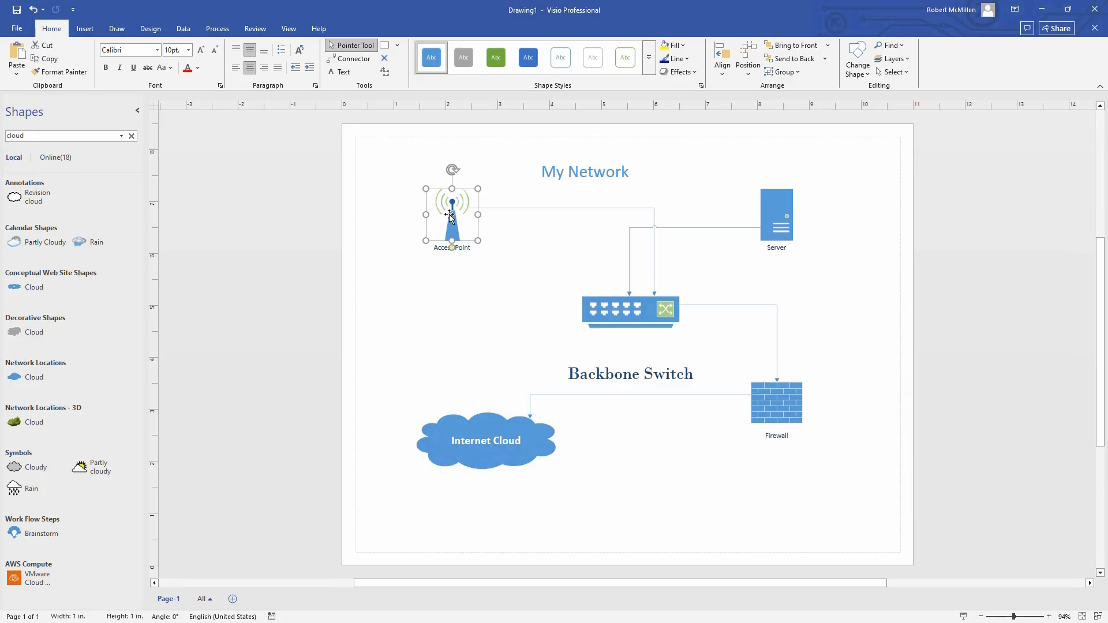
left_click(496, 57)
left_click(772, 210)
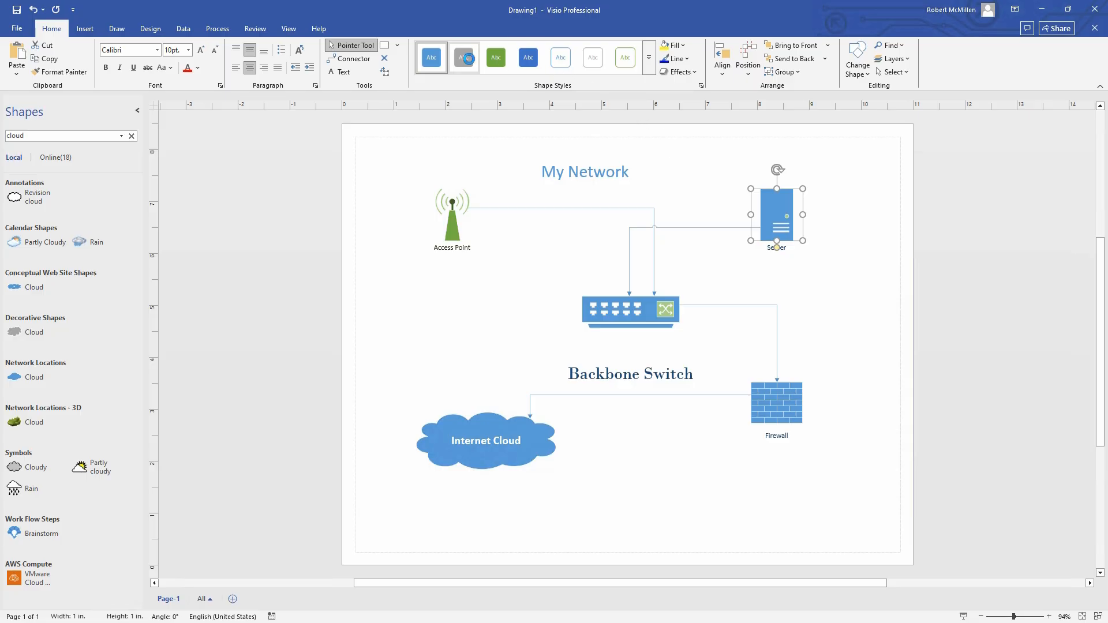
left_click(469, 58)
left_click(838, 310)
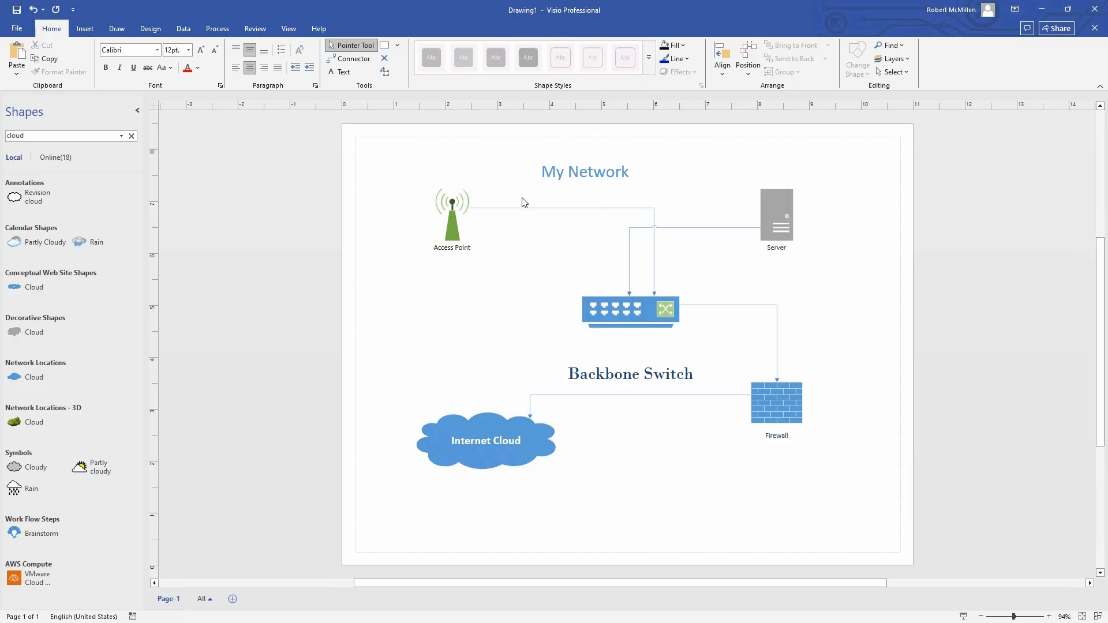
Apply a red-and-brown design theme and the world-map background to the diagram
left_click(149, 30)
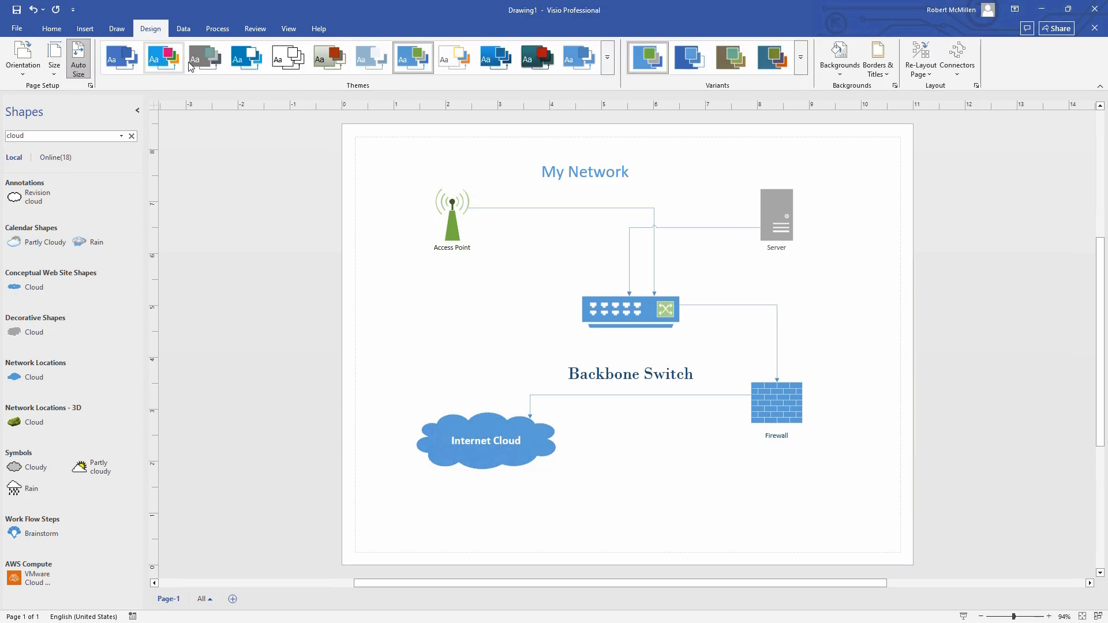
left_click(329, 61)
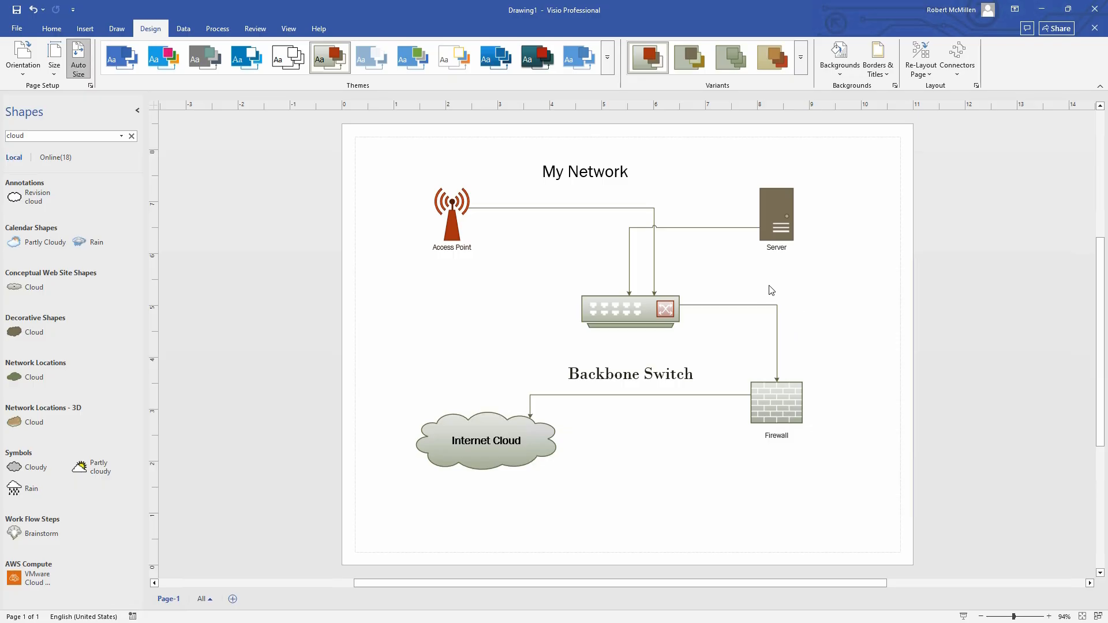
left_click(840, 74)
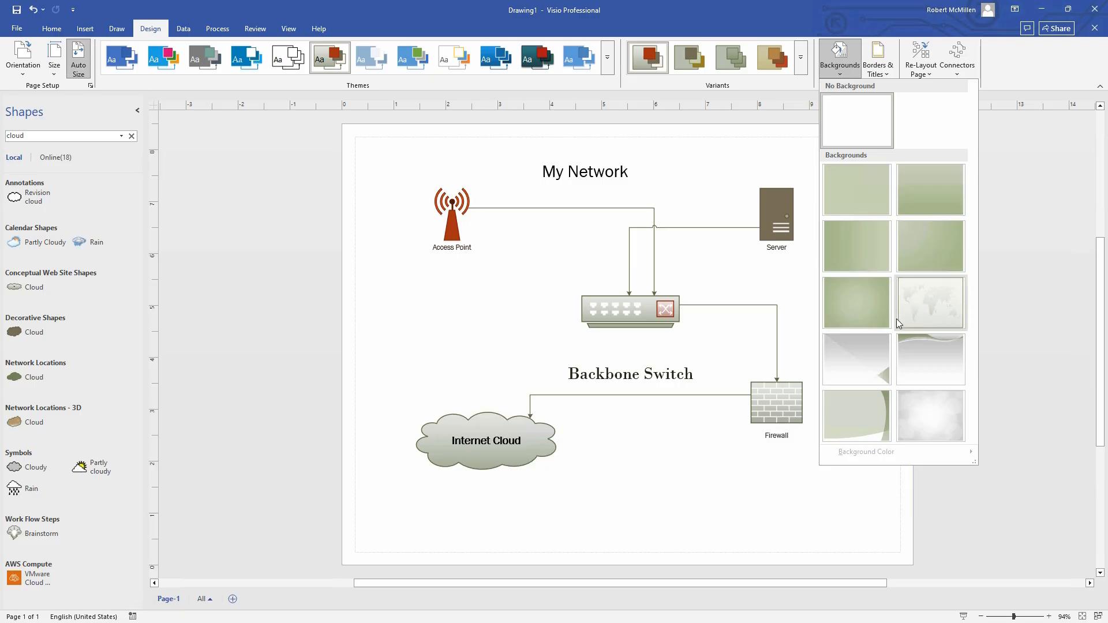
left_click(921, 311)
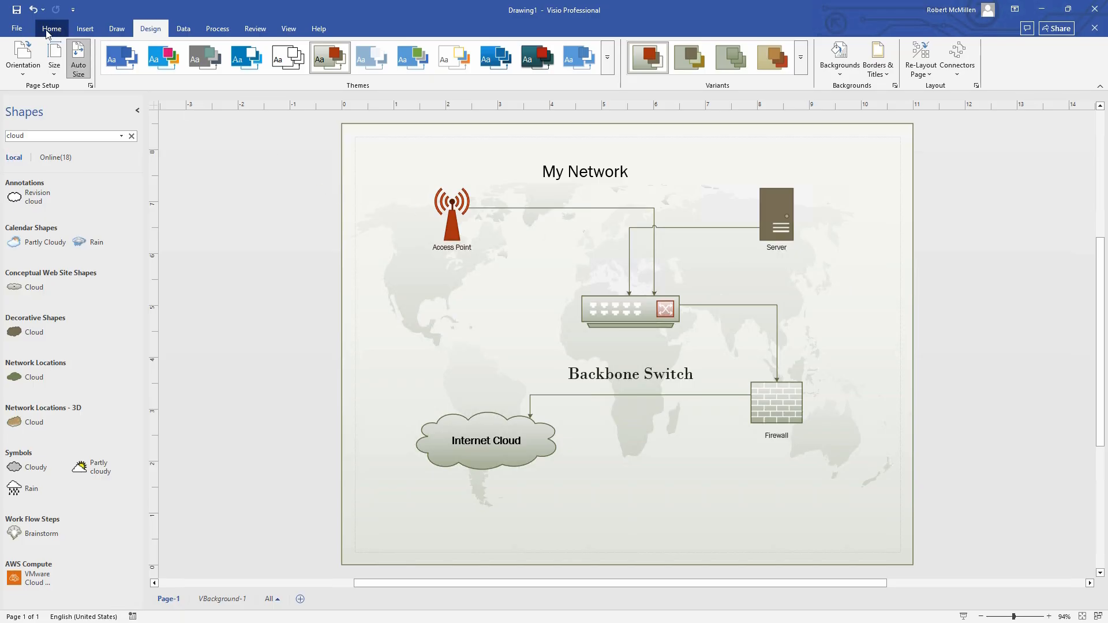
Save the drawing through Save As as a PDF file named 'Network' in the Desktop folder
left_click(17, 30)
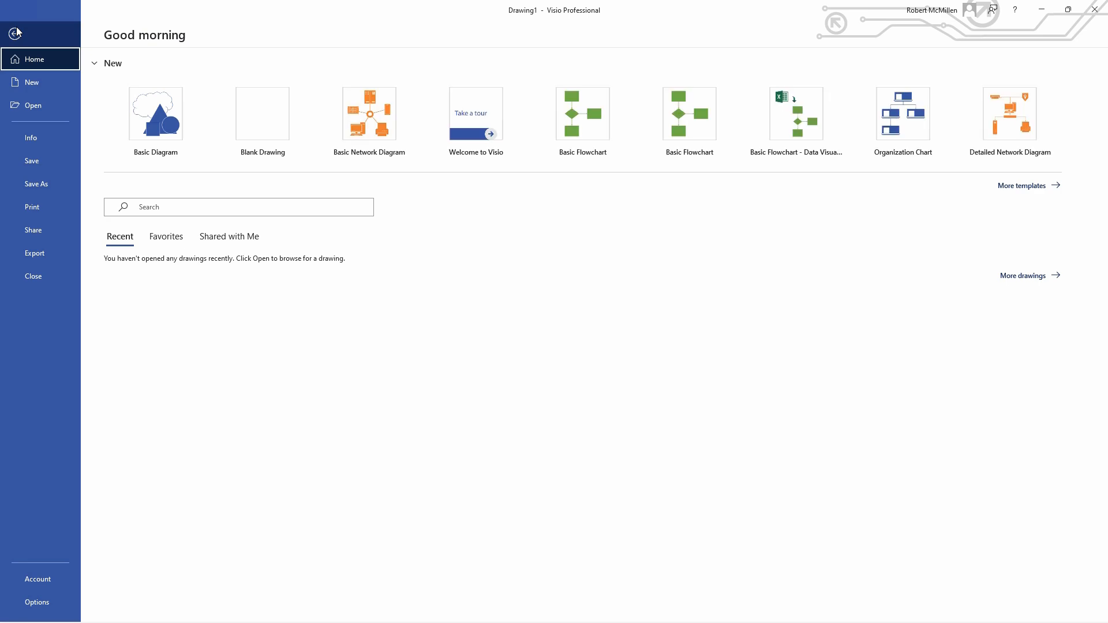
left_click(36, 183)
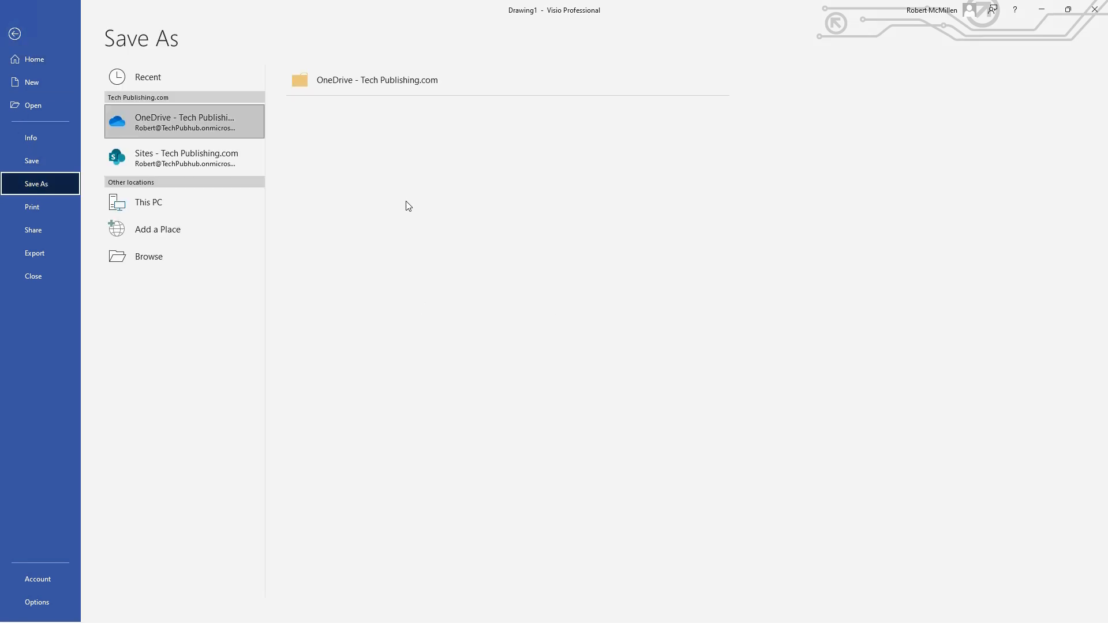
left_click(153, 261)
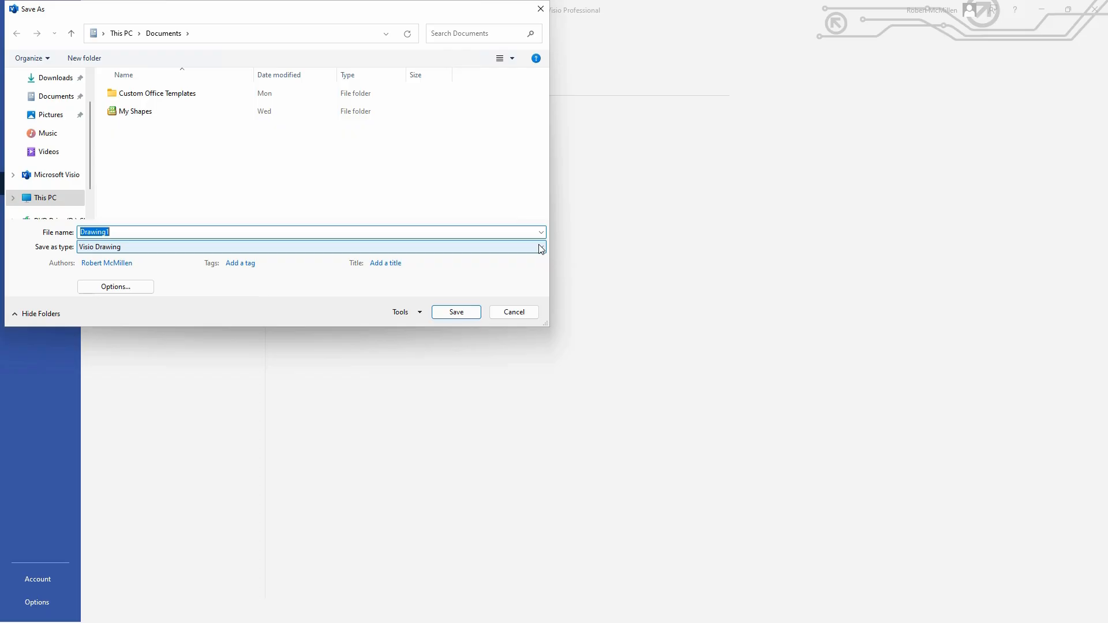
left_click(542, 248)
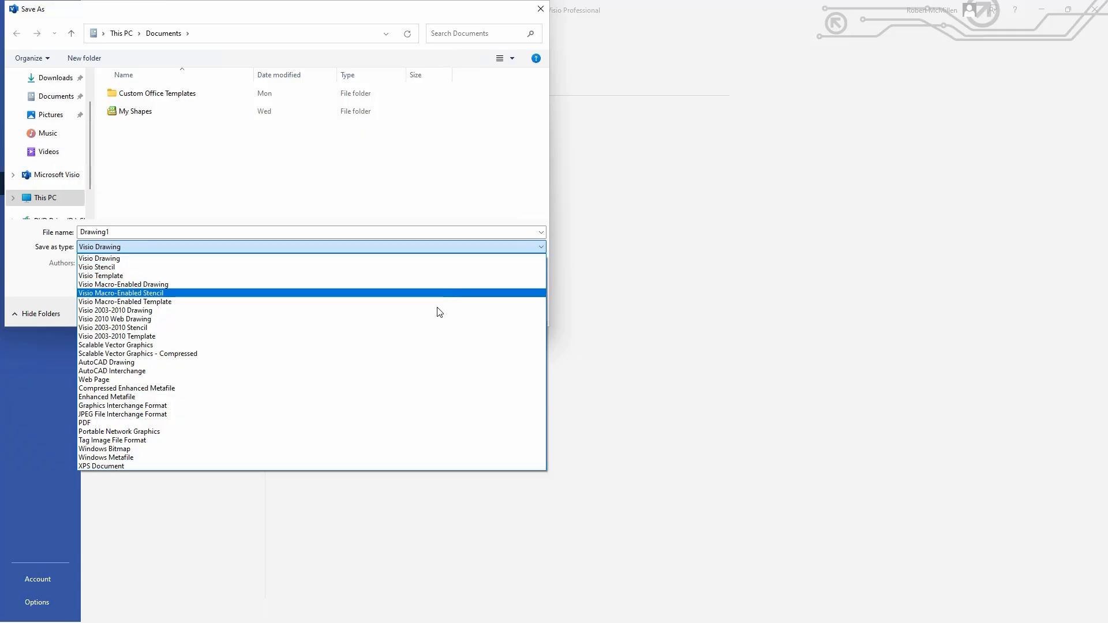
left_click(362, 423)
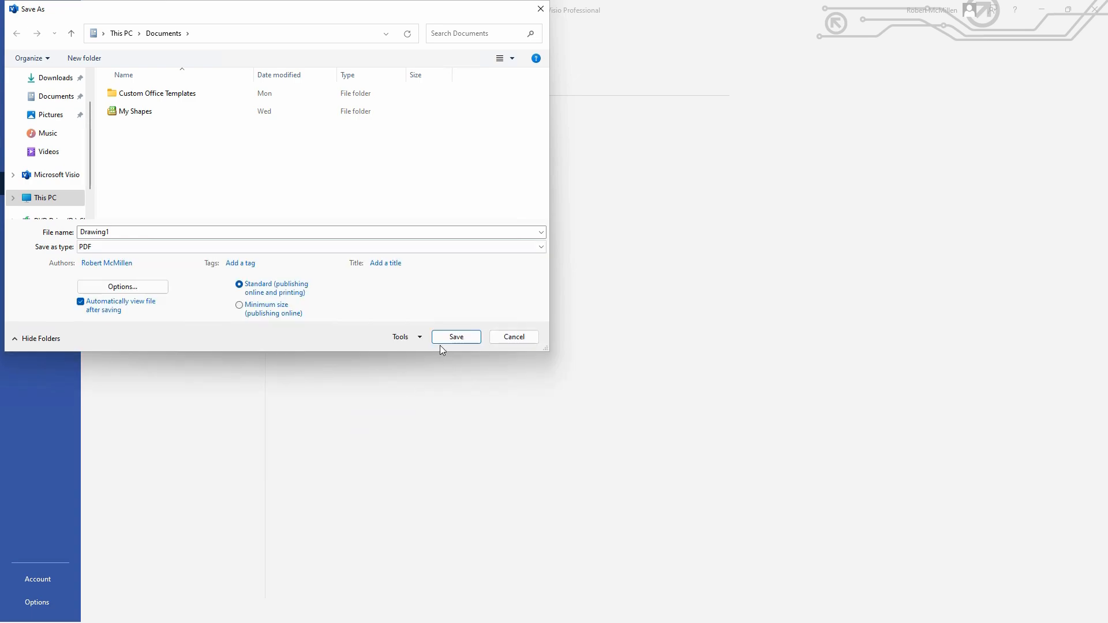
double_click(113, 231)
type("Network")
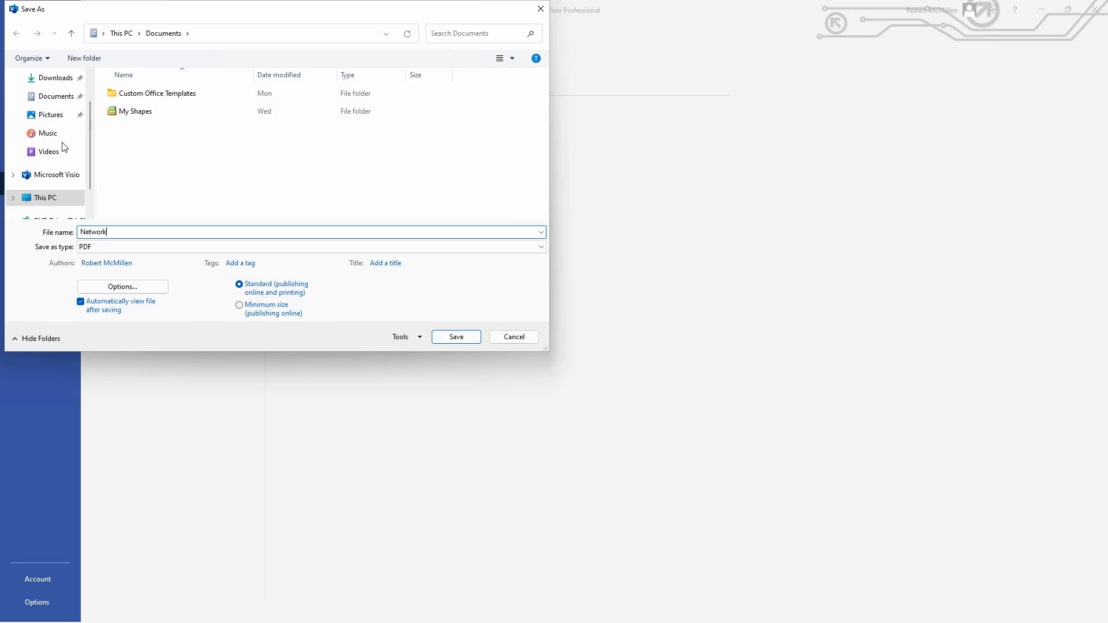
scroll(64, 146, "up", 1)
left_click(68, 102)
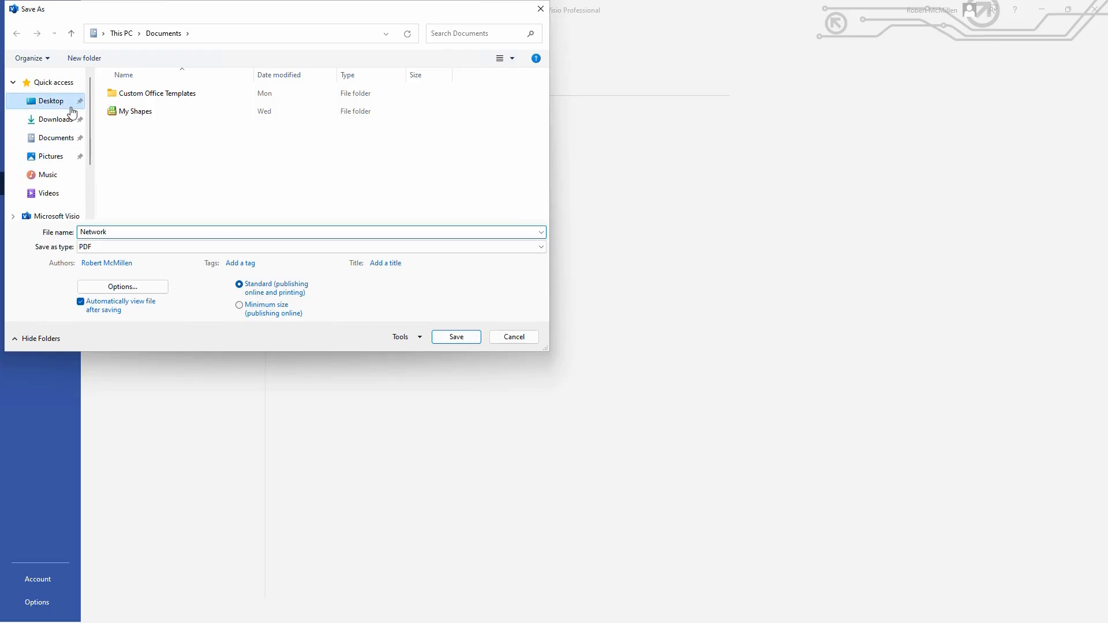
left_click(453, 337)
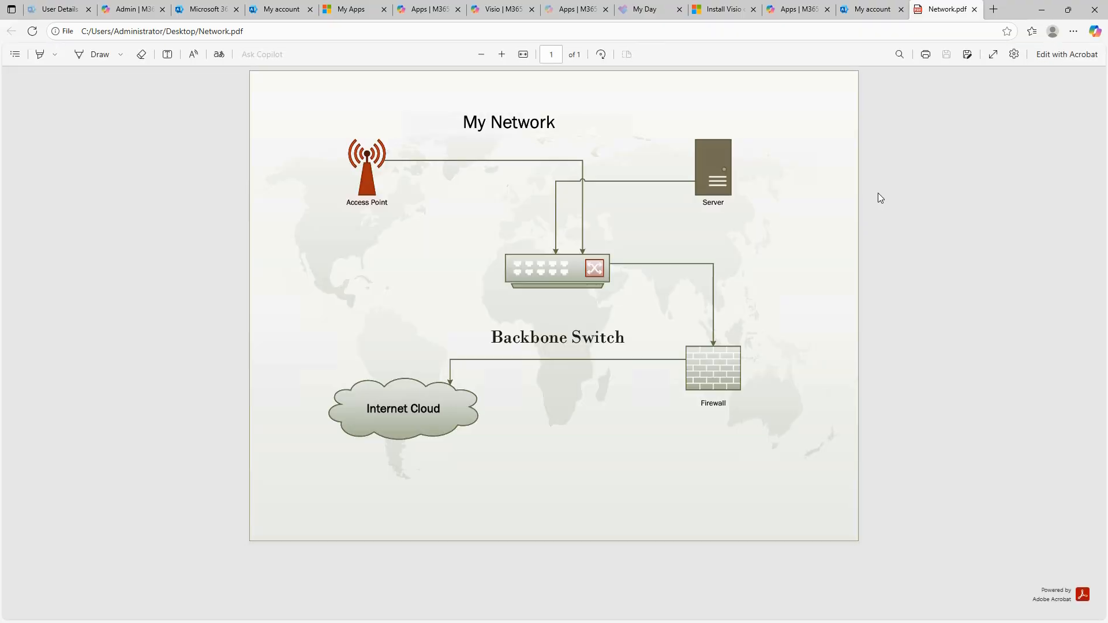
Minimize the Edge window previewing Network.pdf and then the Visio window
left_click(1041, 11)
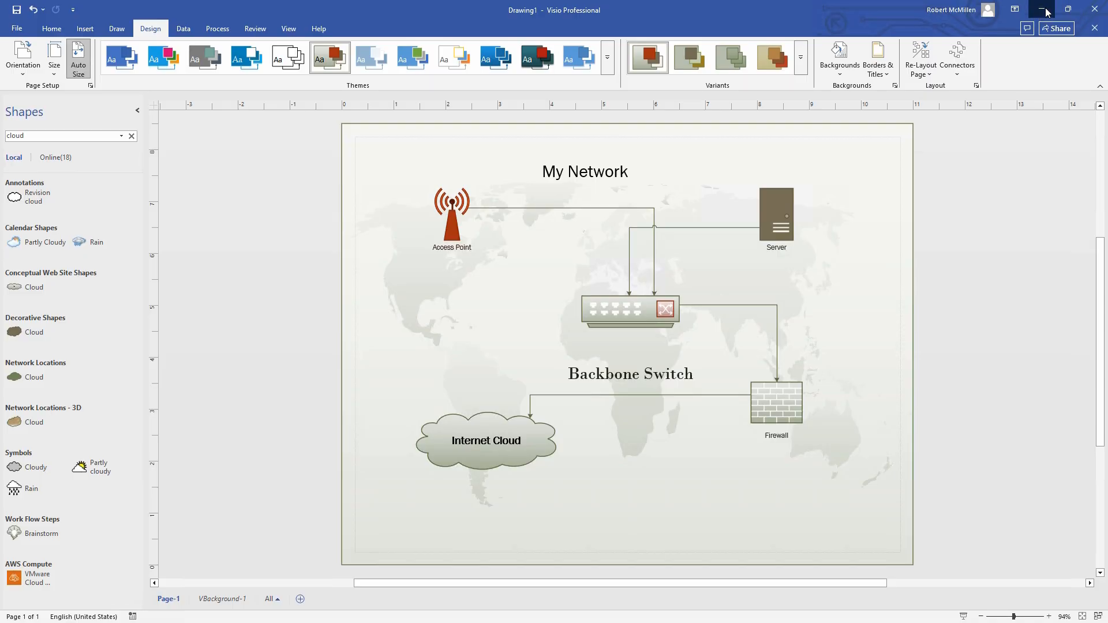
left_click(1041, 10)
In Outlook, start a new email to the recipient's address with subject 'My Network' and body 'Here is my network'
mouse_move(542, 622)
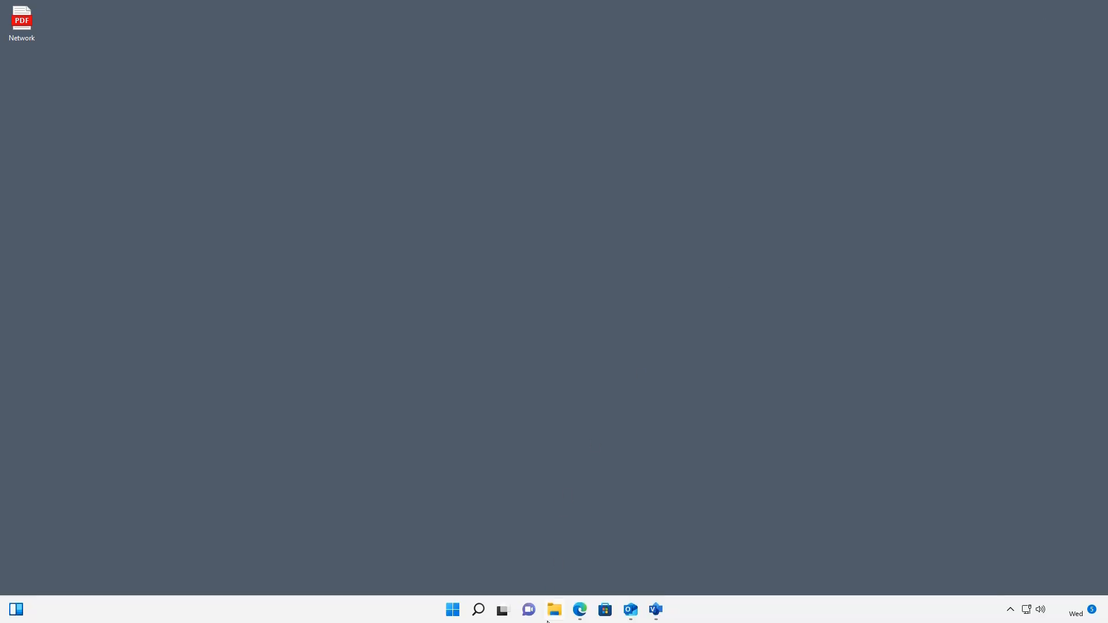
left_click(635, 616)
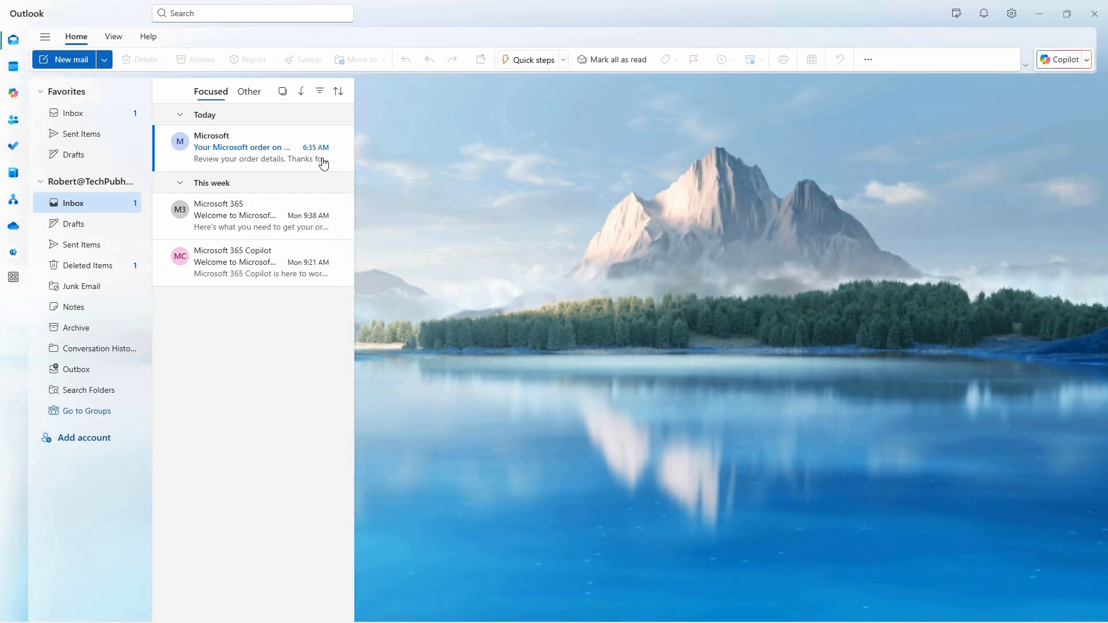
left_click(82, 59)
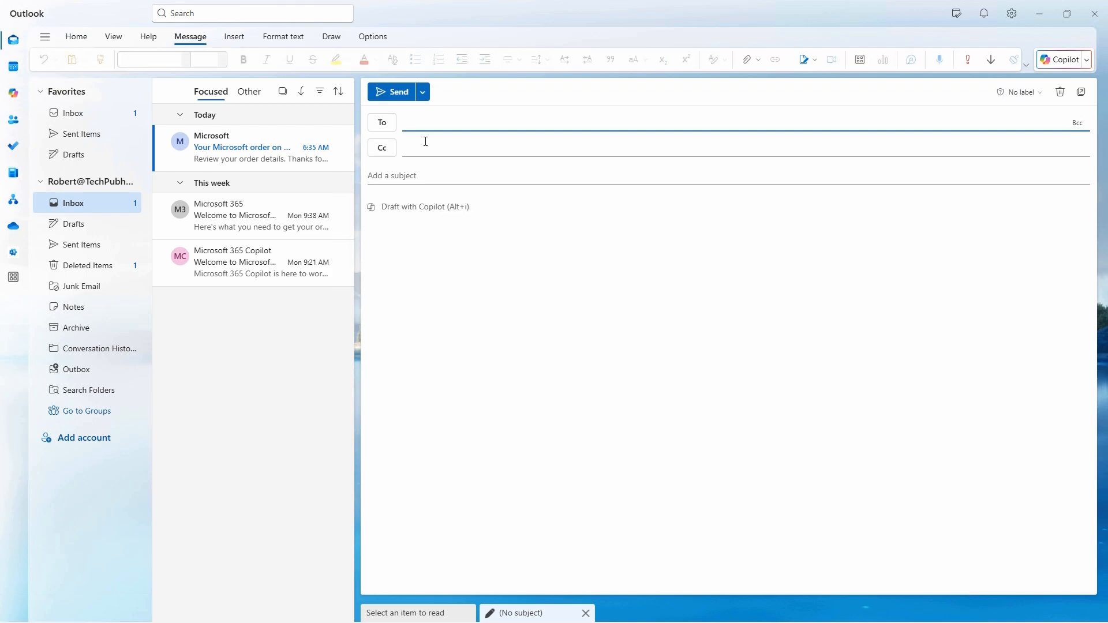
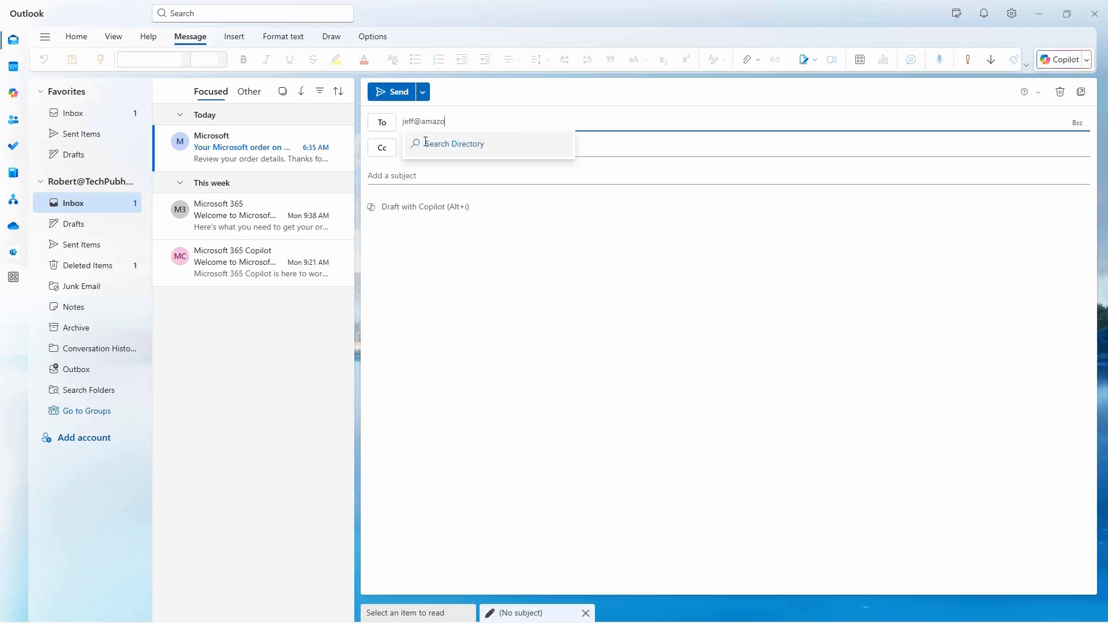
left_click(454, 173)
type("My Network")
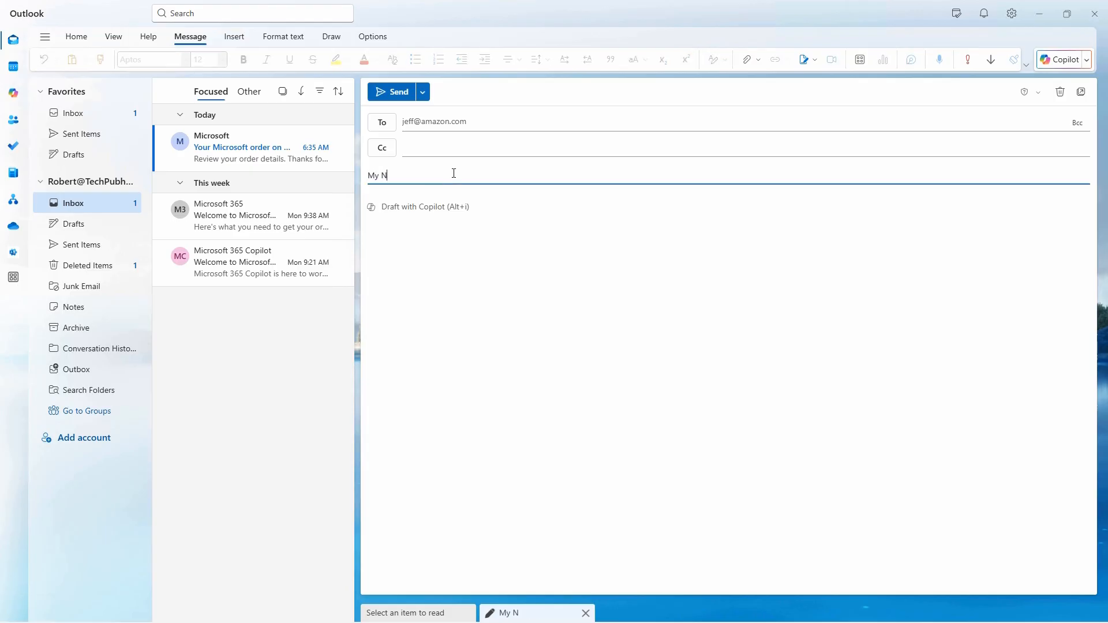
left_click(507, 217)
type("Here is my network")
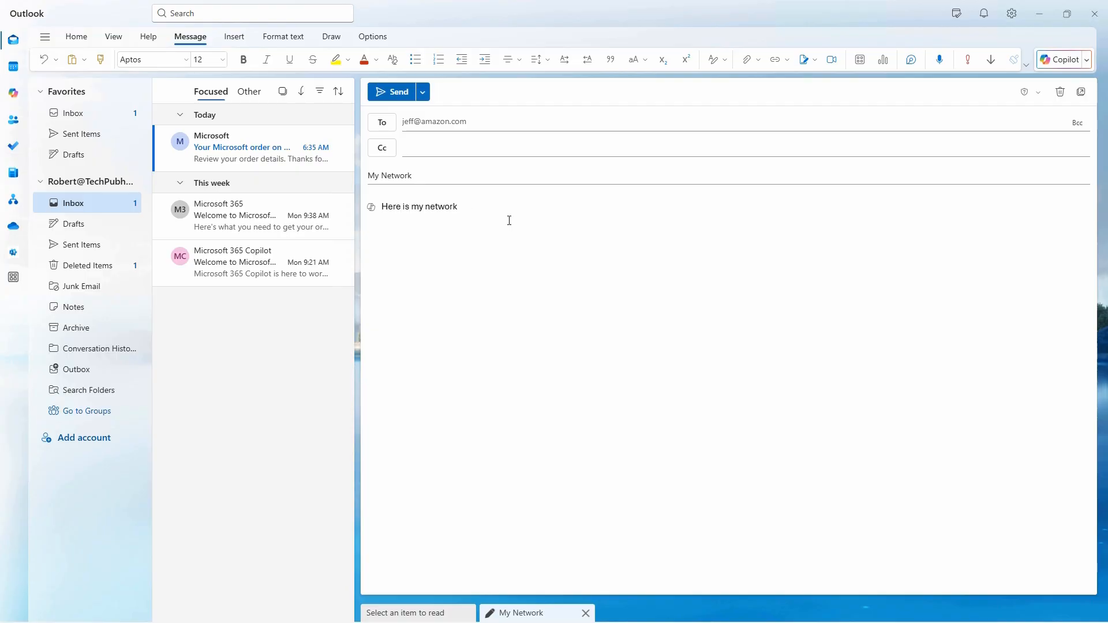
Drag Network.pdf from the desktop into the draft as a regular attachment, then maximize Outlook again
left_click(1066, 14)
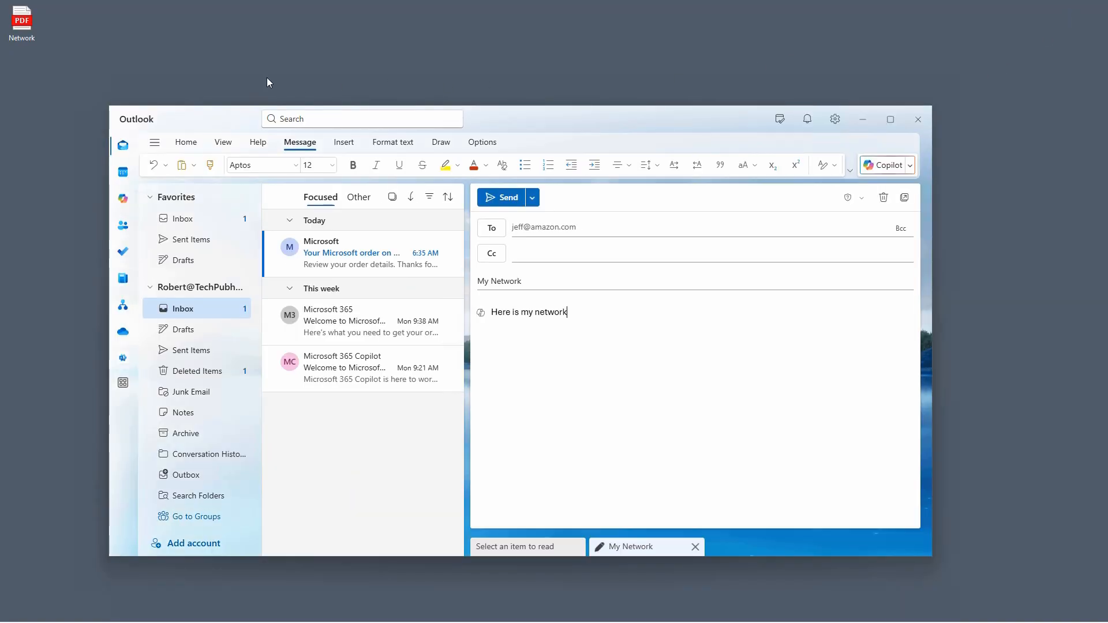
left_click_drag(41, 35, 598, 343)
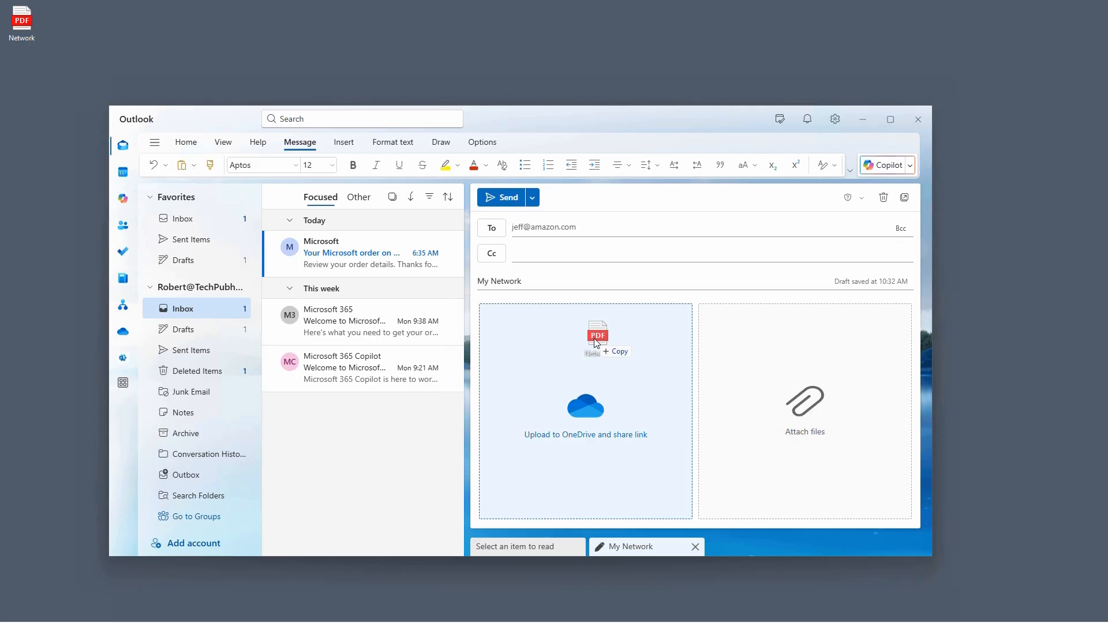
left_click_drag(597, 343, 792, 383)
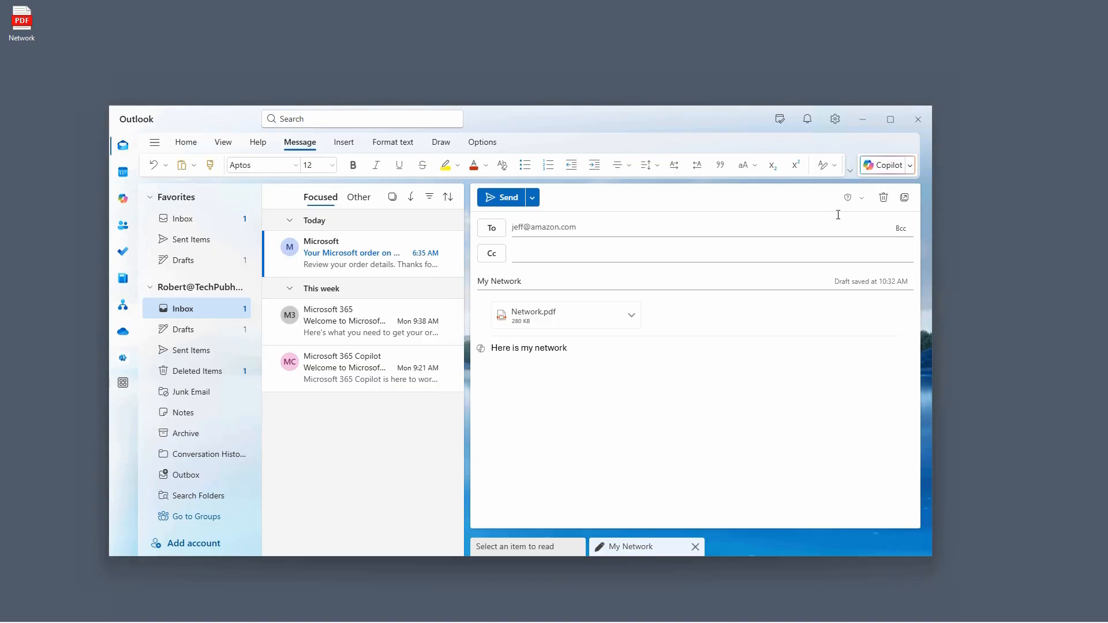
left_click(891, 120)
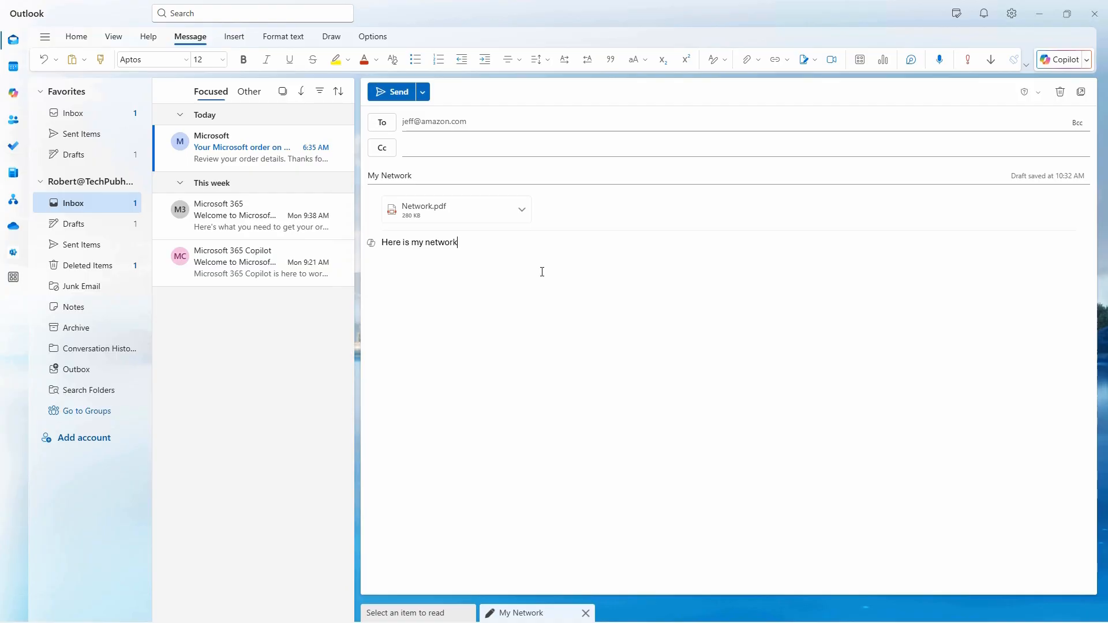
Send the 'My Network' email with Network.pdf attached
left_click(390, 92)
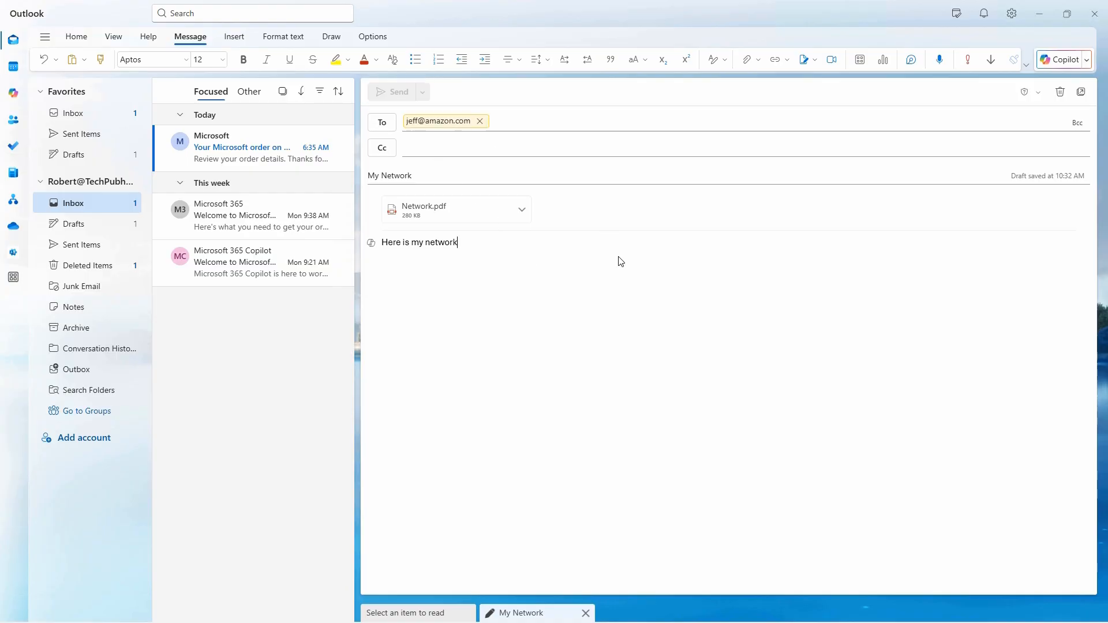